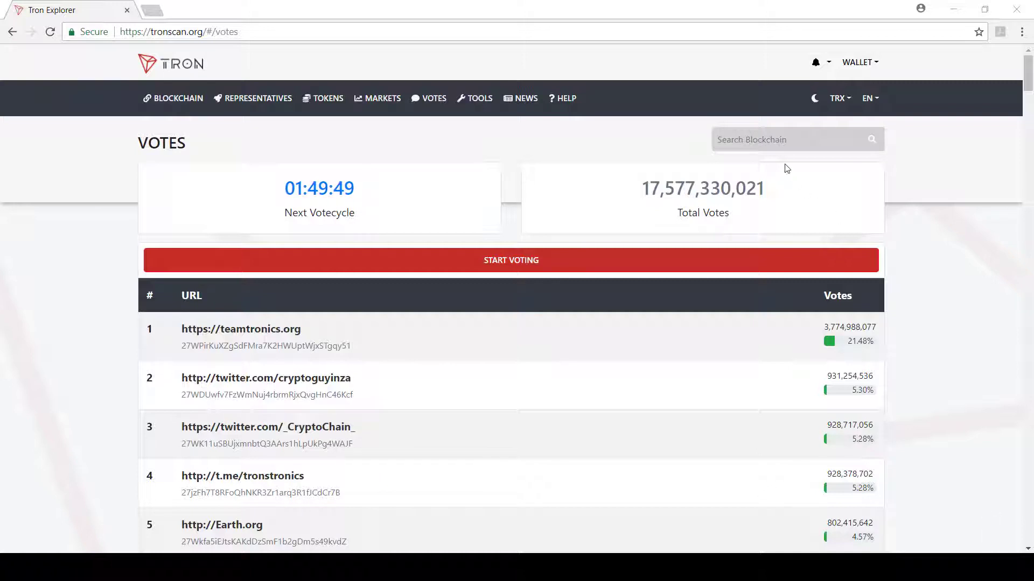
- Search the blockchain for 'show-s' so the OPEN TEAM PAGE buttons appear on Votes
{"action": "left_click", "coordinate": [781, 142]}
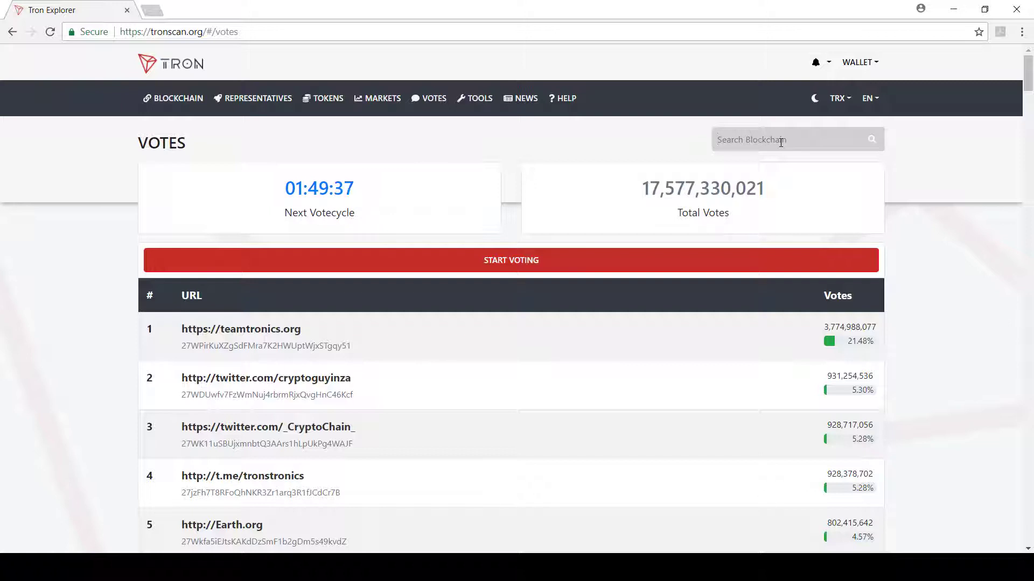
{"action": "type", "text": "show-sr"}
{"action": "key", "text": "Return"}
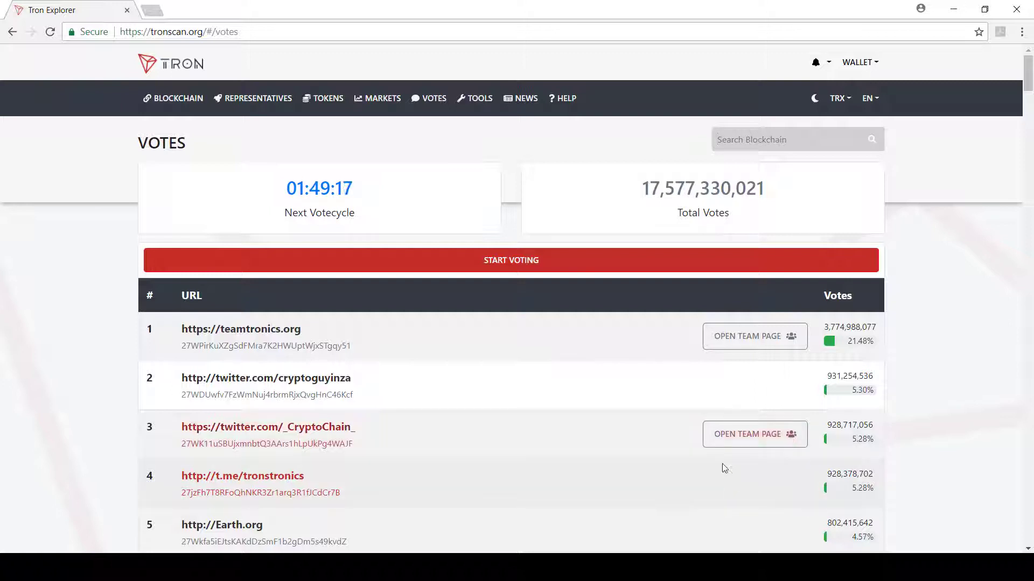
{"action": "left_click", "coordinate": [743, 445]}
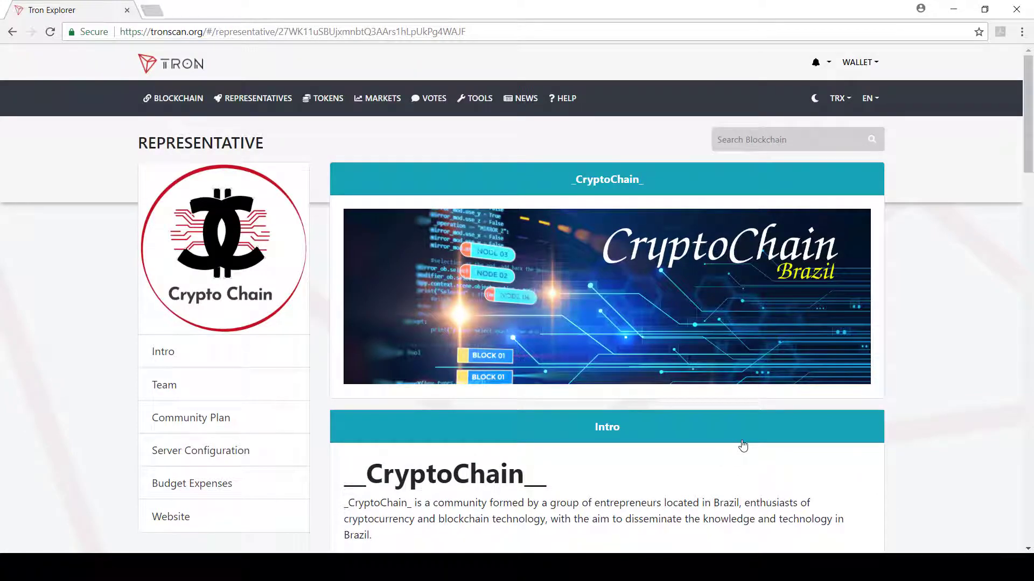
{"action": "scroll", "coordinate": [742, 444], "scroll_direction": "down", "scroll_amount": 15}
{"action": "scroll", "coordinate": [742, 445], "scroll_direction": "down", "scroll_amount": 14}
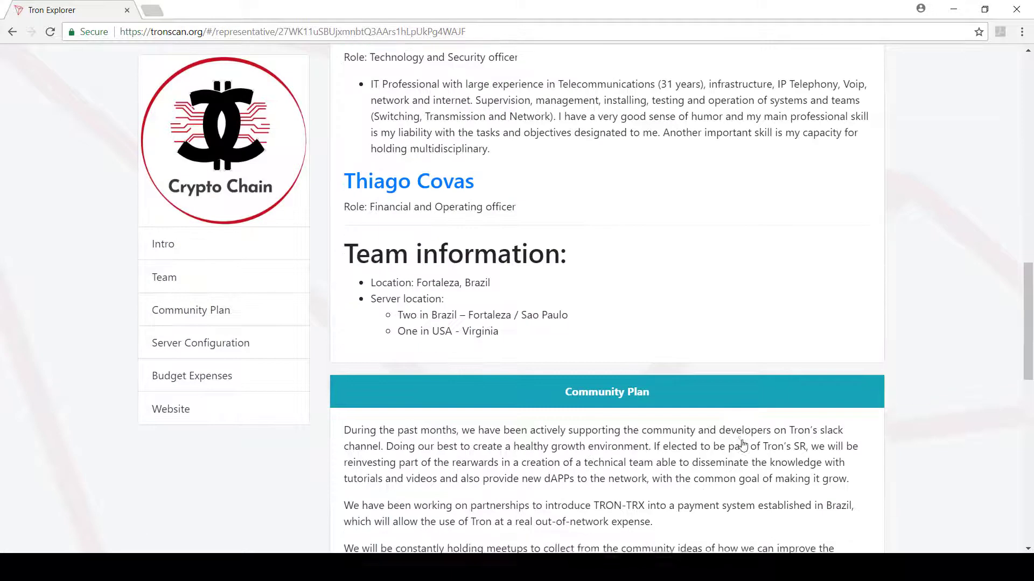
{"action": "scroll", "coordinate": [743, 445], "scroll_direction": "up", "scroll_amount": 9}
{"action": "scroll", "coordinate": [743, 444], "scroll_direction": "up", "scroll_amount": 12}
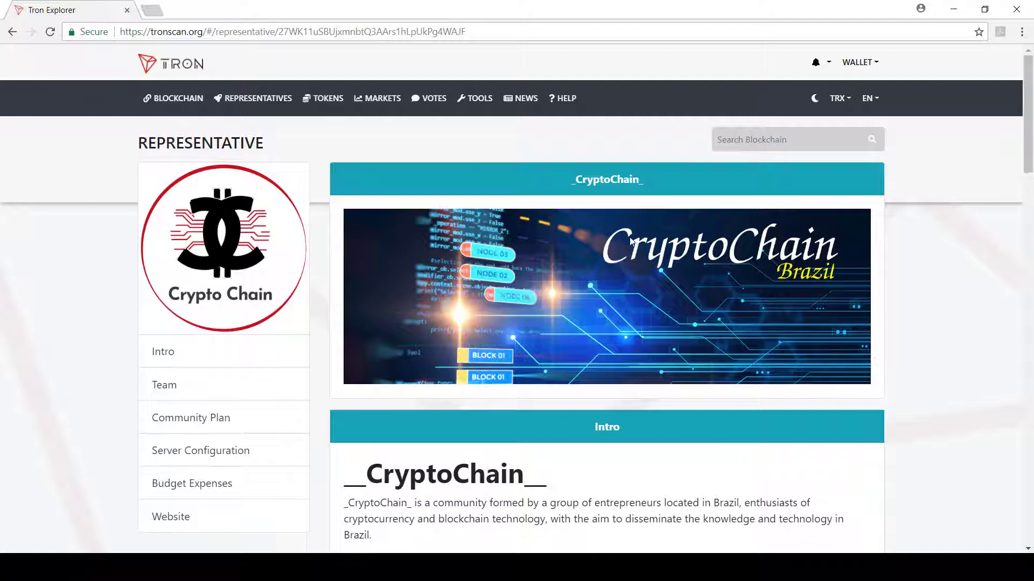
{"action": "left_click", "coordinate": [431, 107]}
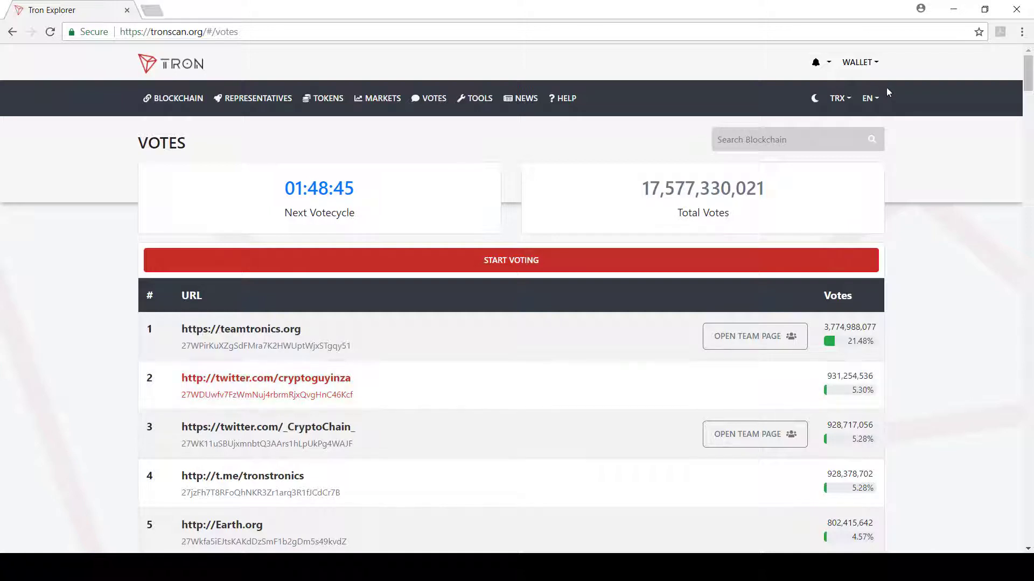
- Open the account details page from the WALLET menu and scroll to its Representative section
{"action": "left_click", "coordinate": [872, 63]}
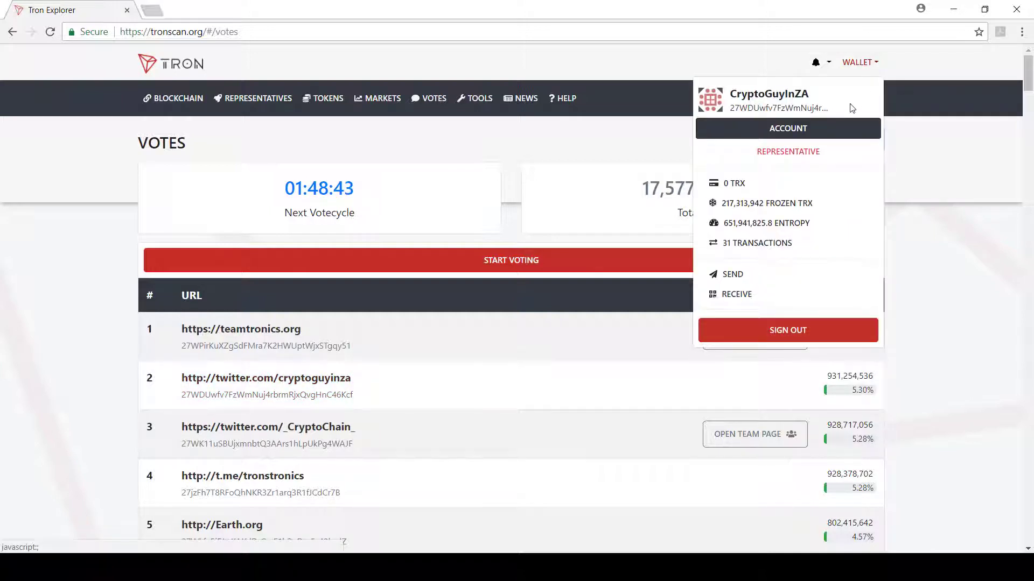
{"action": "left_click", "coordinate": [844, 129]}
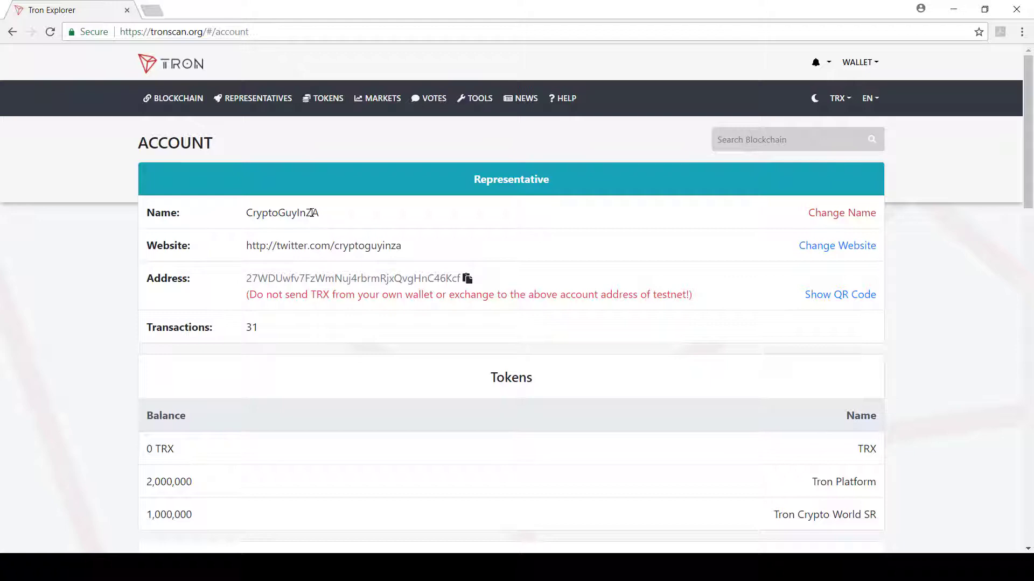
{"action": "scroll", "coordinate": [312, 213], "scroll_direction": "down", "scroll_amount": 15}
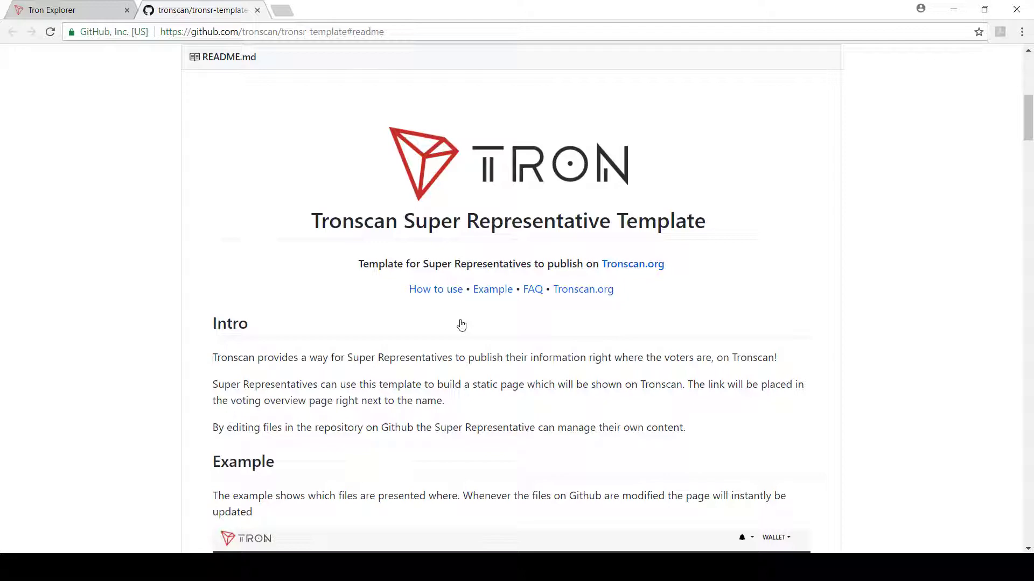
{"action": "scroll", "coordinate": [462, 325], "scroll_direction": "up", "scroll_amount": 8}
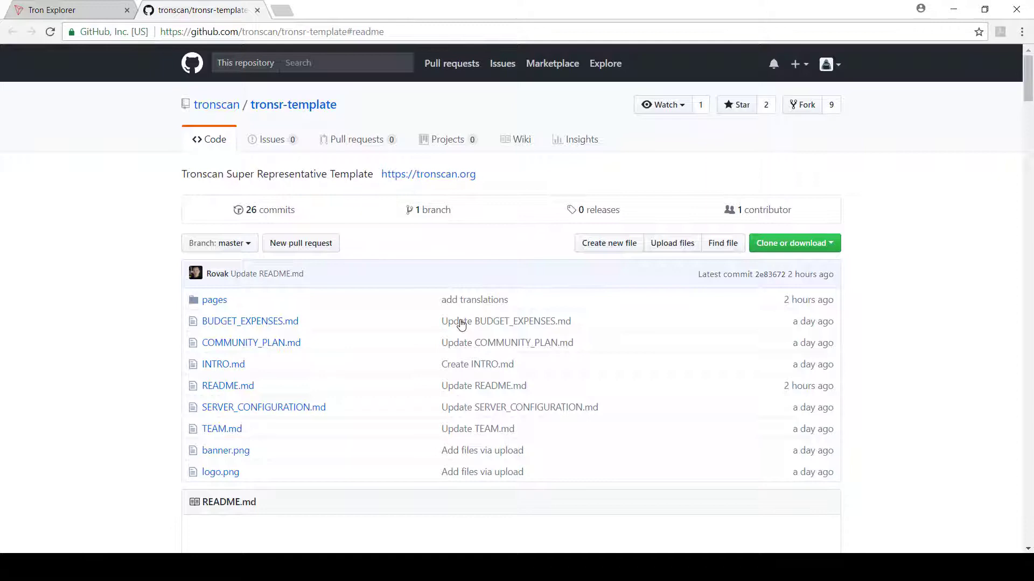
{"action": "scroll", "coordinate": [461, 325], "scroll_direction": "down", "scroll_amount": 8}
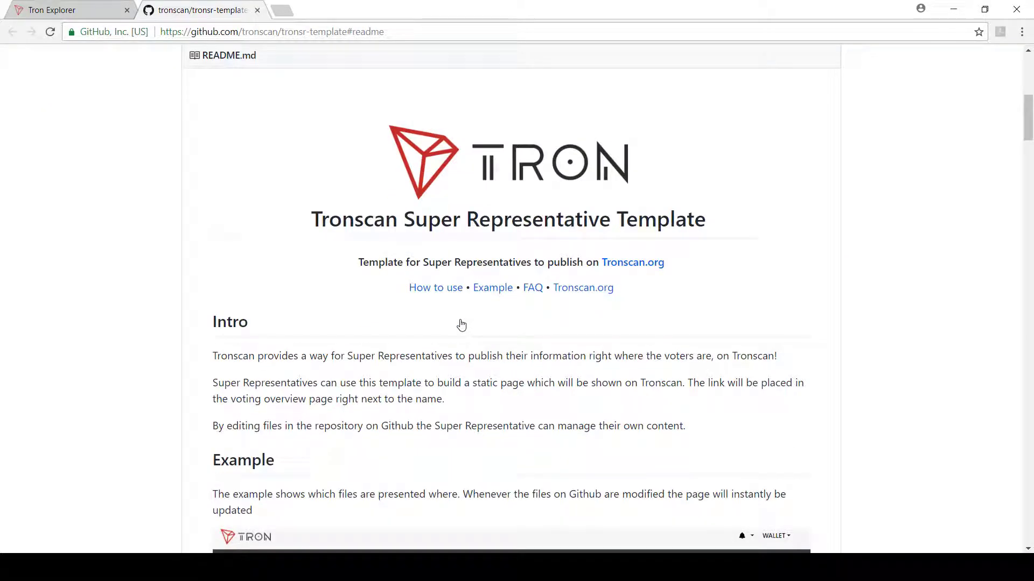
{"action": "scroll", "coordinate": [461, 325], "scroll_direction": "down", "scroll_amount": 5}
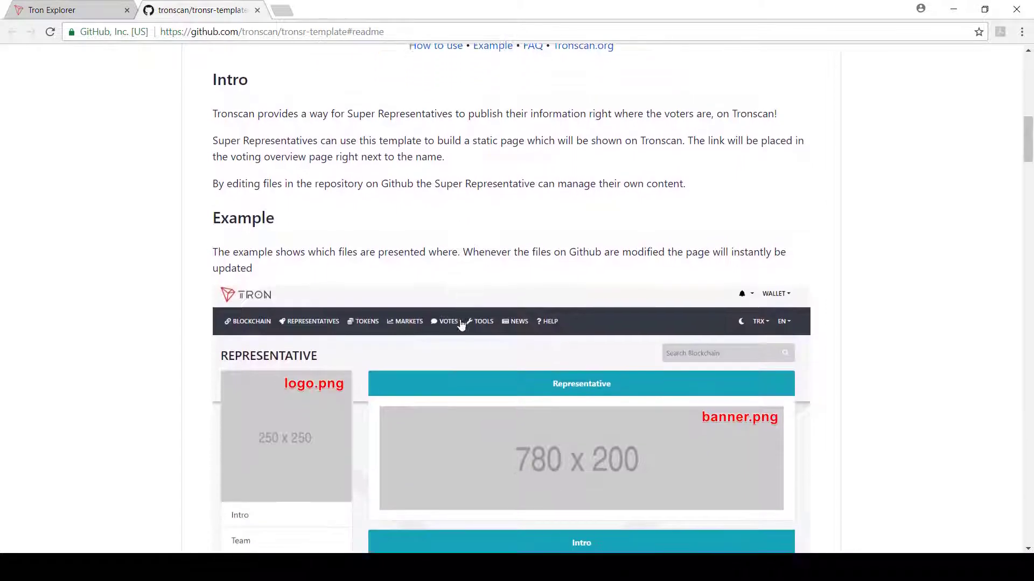
{"action": "scroll", "coordinate": [461, 325], "scroll_direction": "down", "scroll_amount": 5}
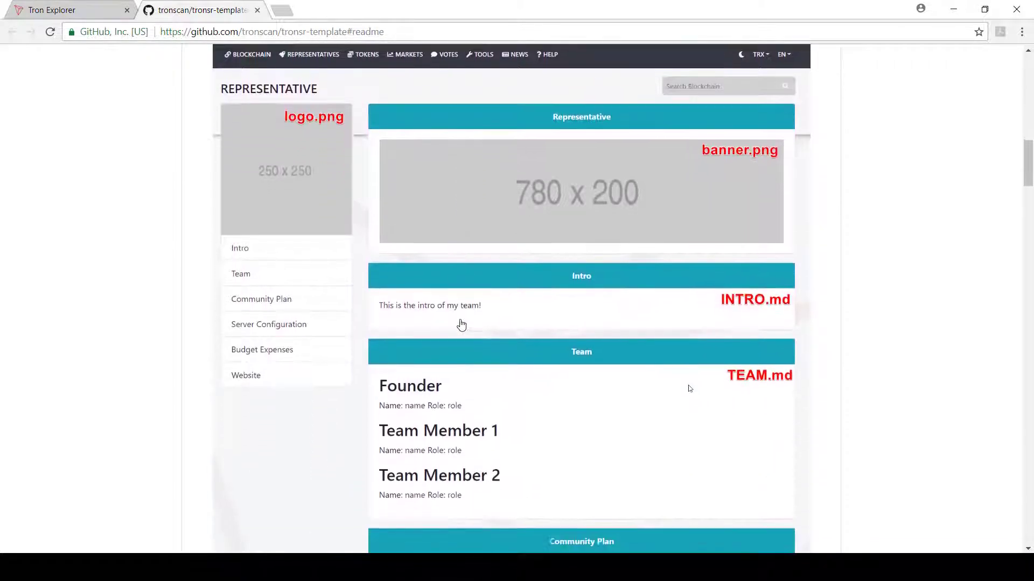
{"action": "scroll", "coordinate": [462, 325], "scroll_direction": "down", "scroll_amount": 2}
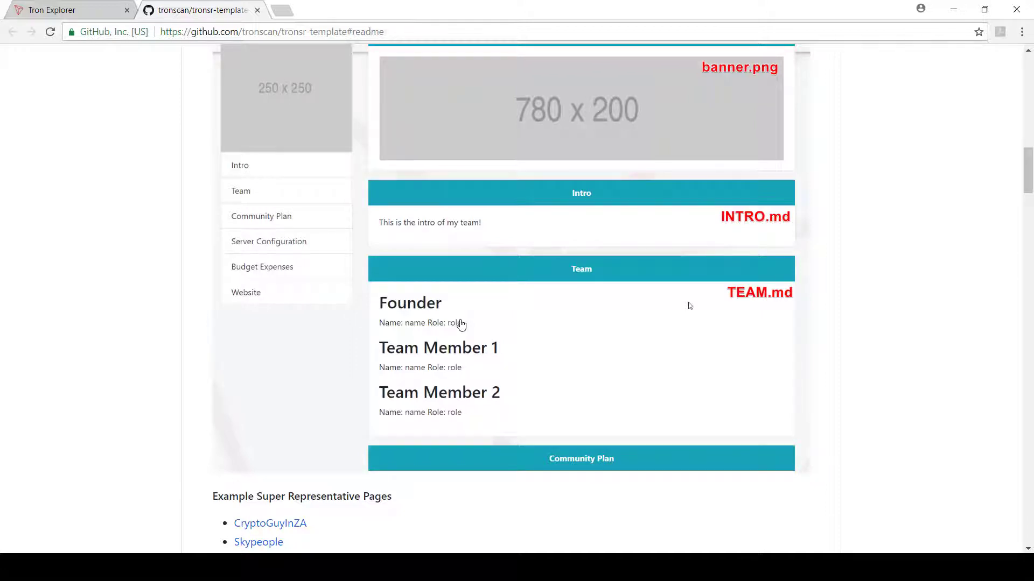
{"action": "scroll", "coordinate": [461, 325], "scroll_direction": "down", "scroll_amount": 4}
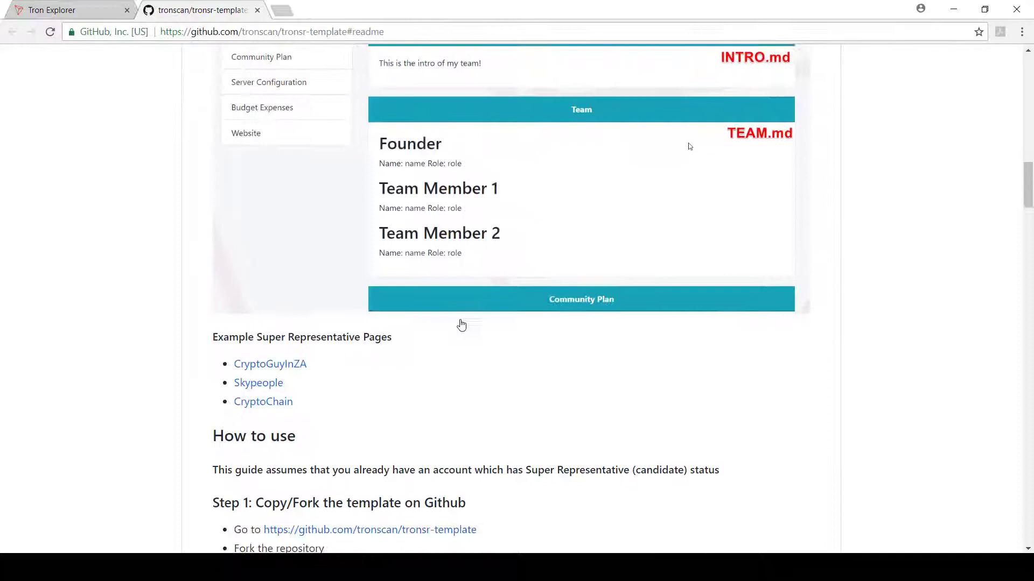
{"action": "scroll", "coordinate": [462, 325], "scroll_direction": "down", "scroll_amount": 1}
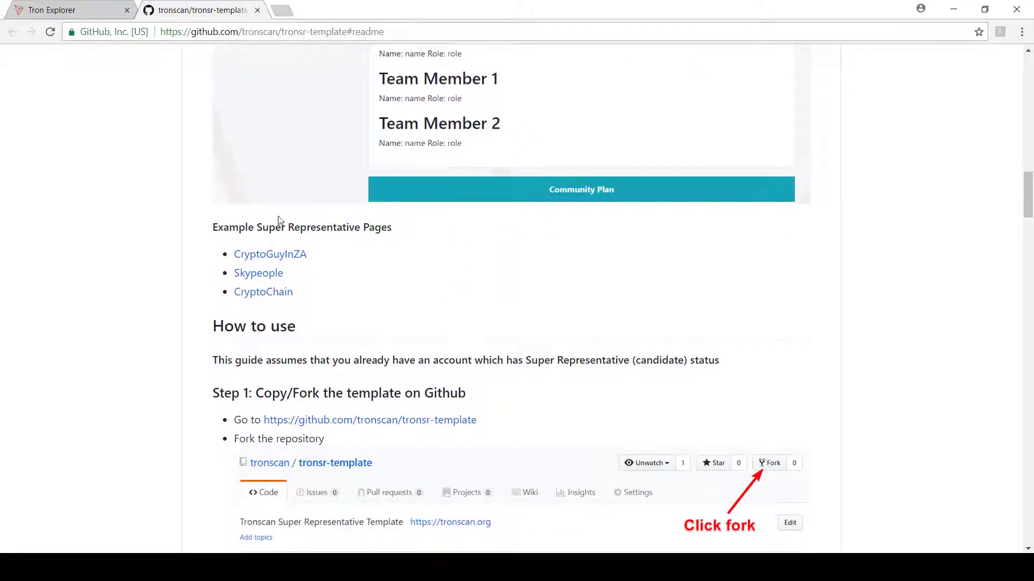
{"action": "scroll", "coordinate": [455, 369], "scroll_direction": "down", "scroll_amount": 5}
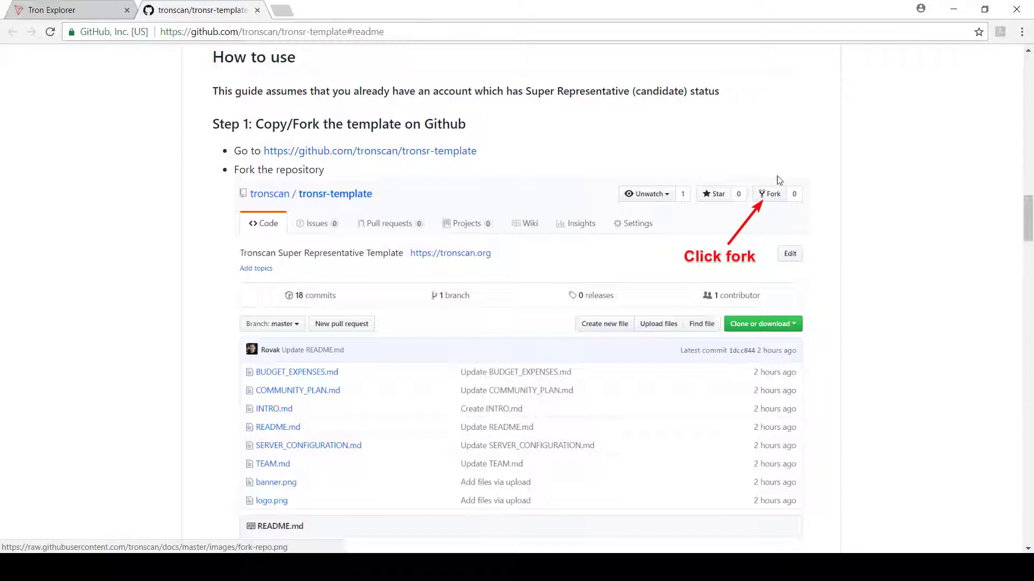
{"action": "scroll", "coordinate": [778, 200], "scroll_direction": "down", "scroll_amount": 8}
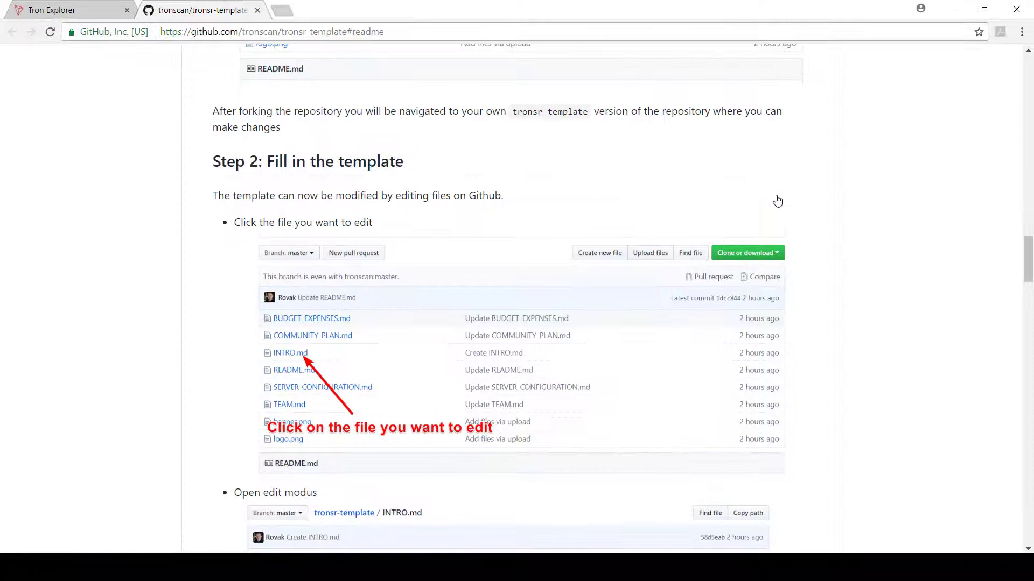
{"action": "scroll", "coordinate": [777, 201], "scroll_direction": "down", "scroll_amount": 2}
{"action": "scroll", "coordinate": [777, 200], "scroll_direction": "down", "scroll_amount": 1}
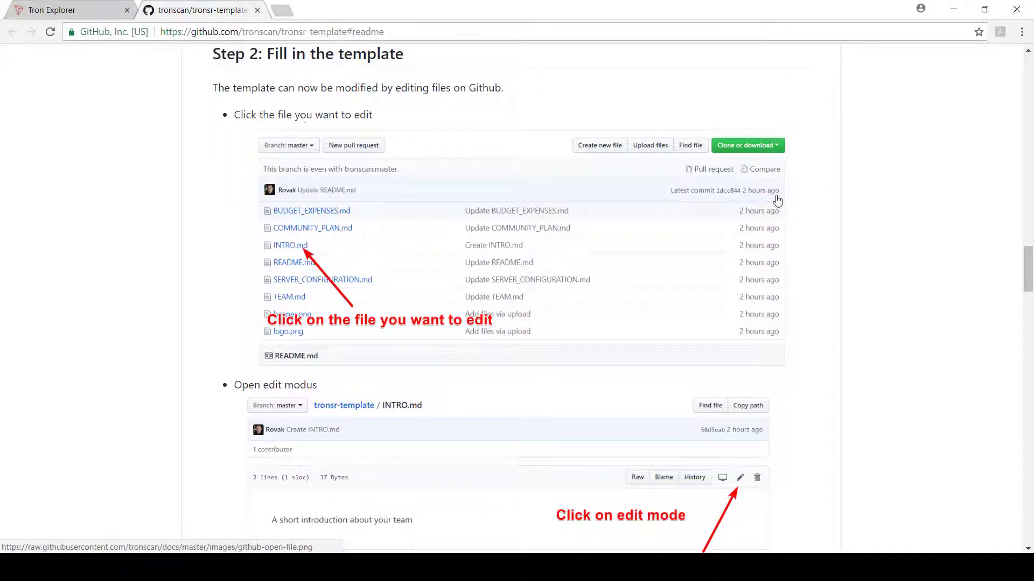
{"action": "scroll", "coordinate": [777, 200], "scroll_direction": "down", "scroll_amount": 12}
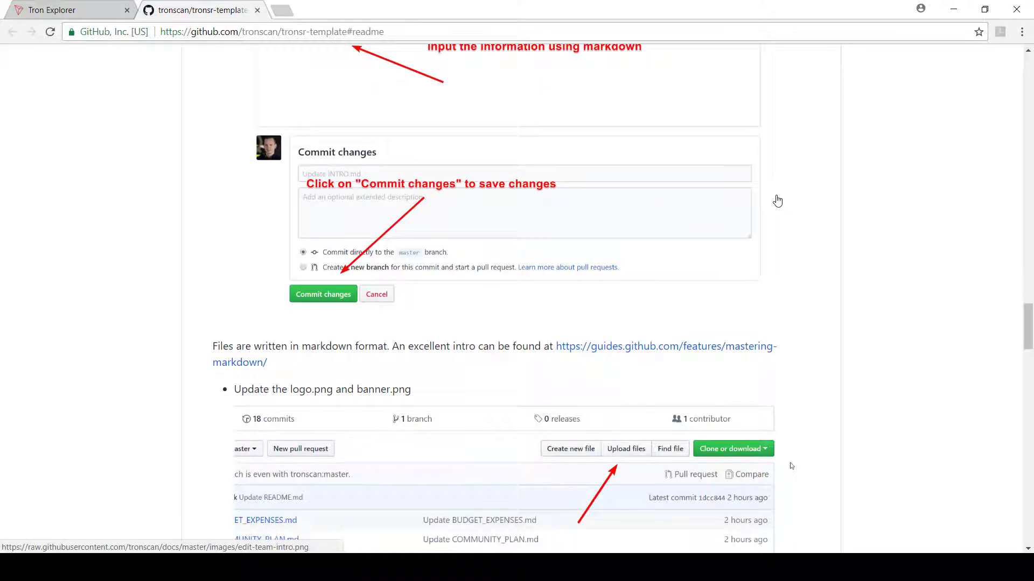
{"action": "scroll", "coordinate": [777, 201], "scroll_direction": "down", "scroll_amount": 5}
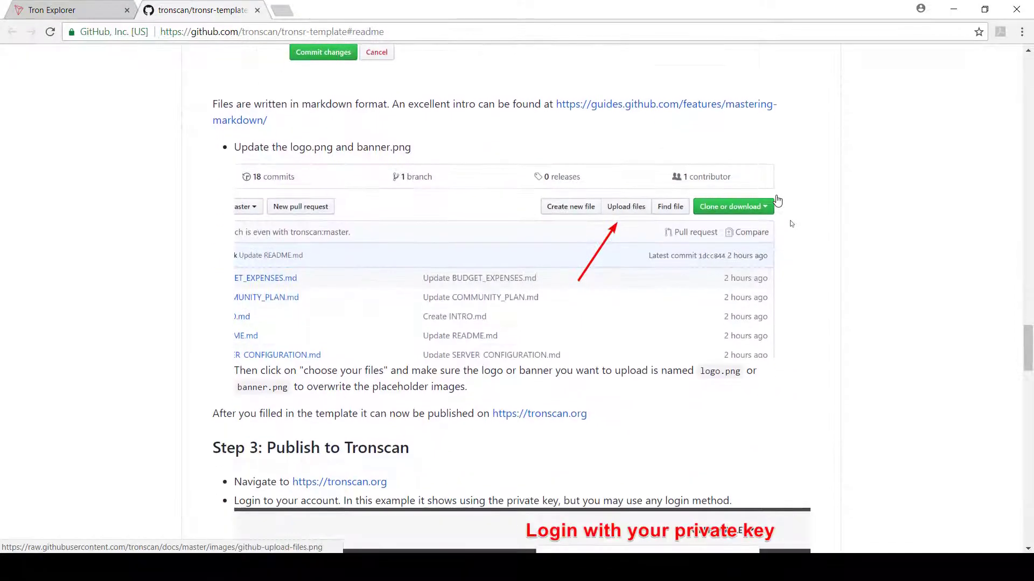
{"action": "scroll", "coordinate": [777, 200], "scroll_direction": "down", "scroll_amount": 1}
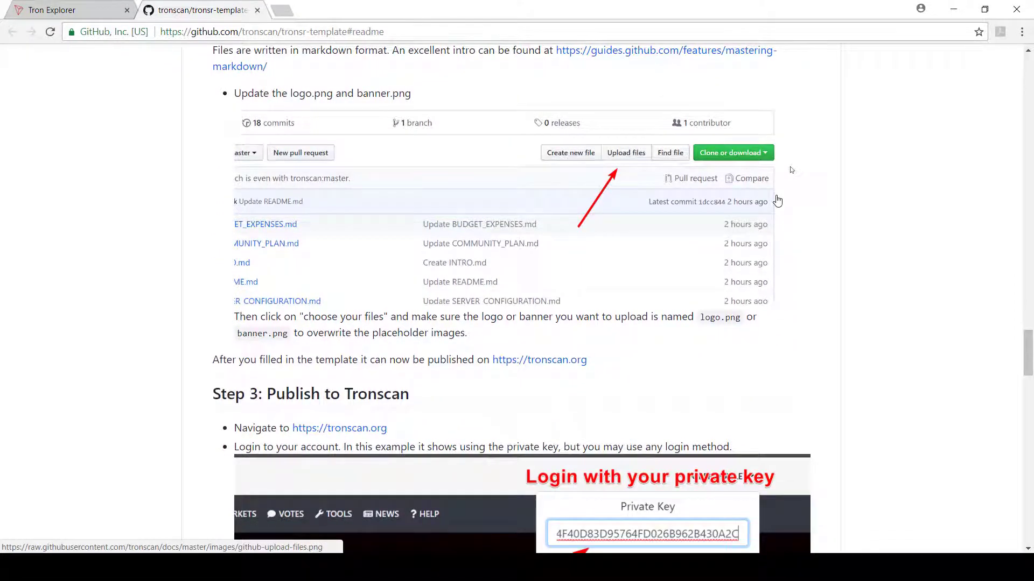
{"action": "scroll", "coordinate": [777, 200], "scroll_direction": "down", "scroll_amount": 5}
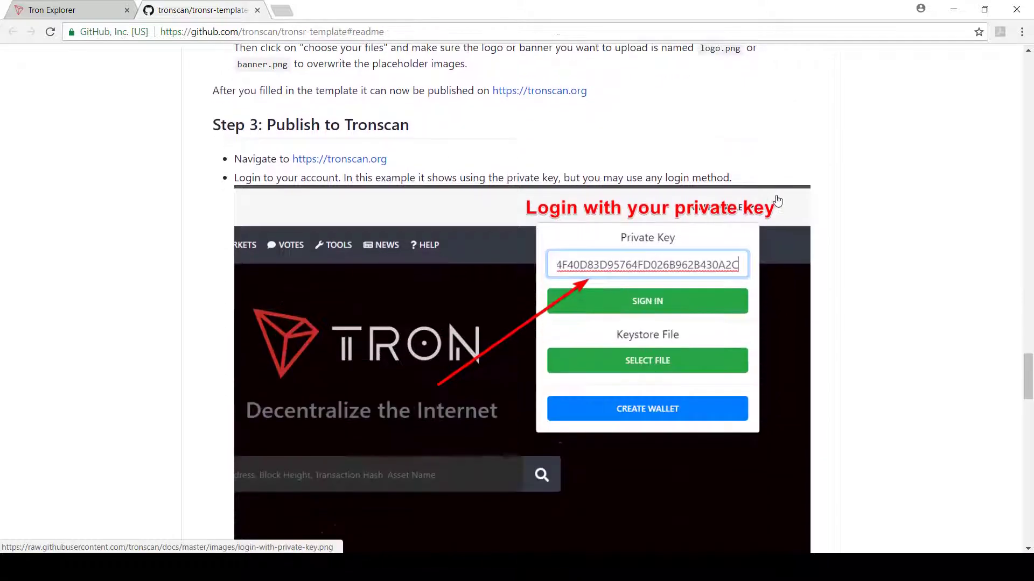
{"action": "scroll", "coordinate": [777, 200], "scroll_direction": "down", "scroll_amount": 2}
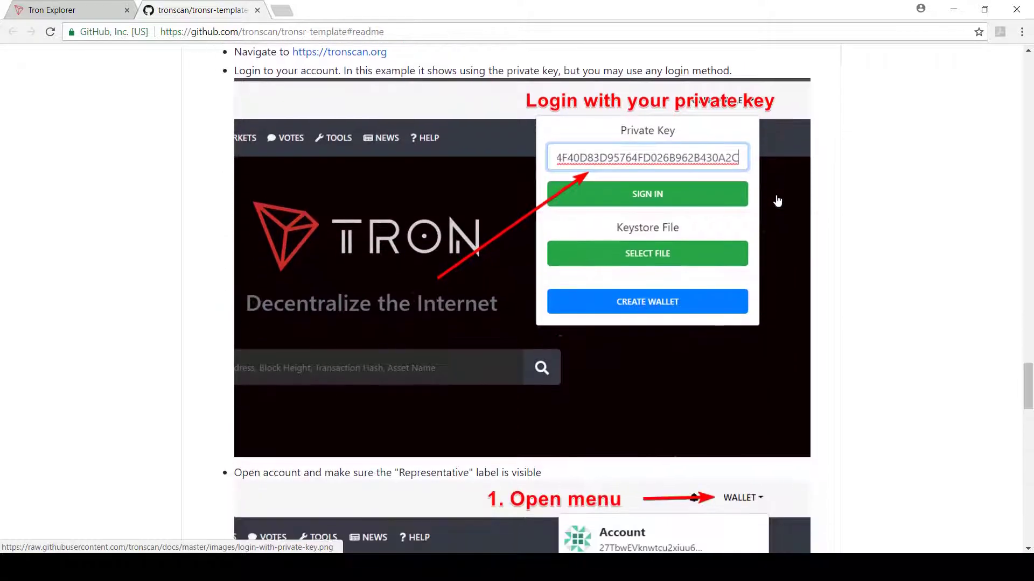
{"action": "scroll", "coordinate": [777, 200], "scroll_direction": "down", "scroll_amount": 7}
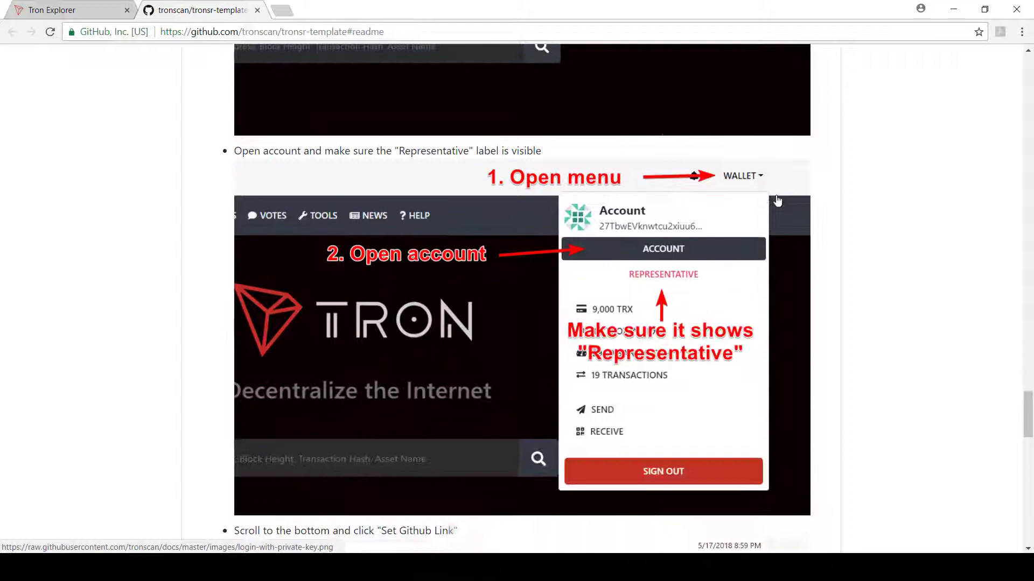
{"action": "scroll", "coordinate": [778, 201], "scroll_direction": "down", "scroll_amount": 8}
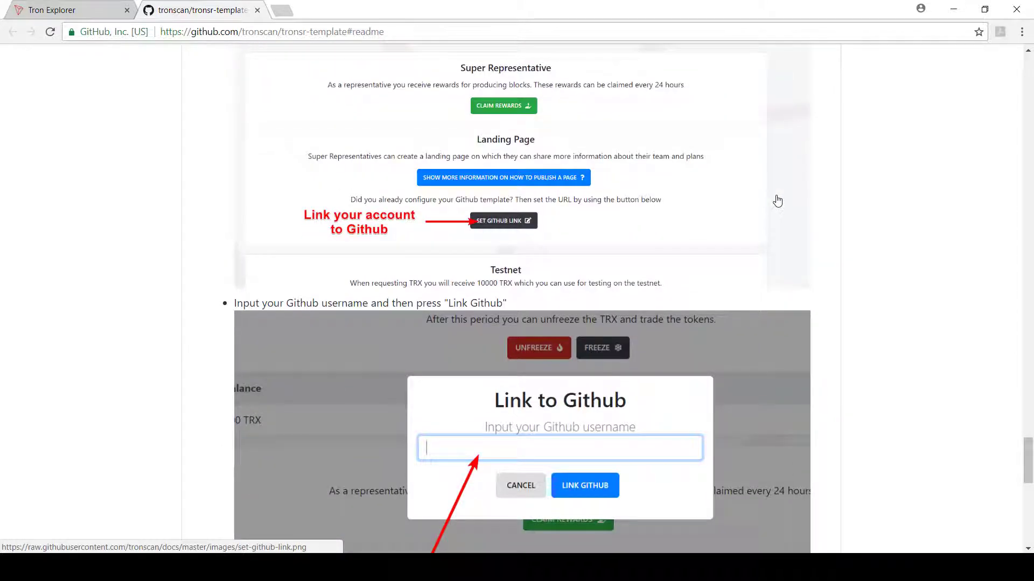
{"action": "scroll", "coordinate": [777, 200], "scroll_direction": "down", "scroll_amount": 3}
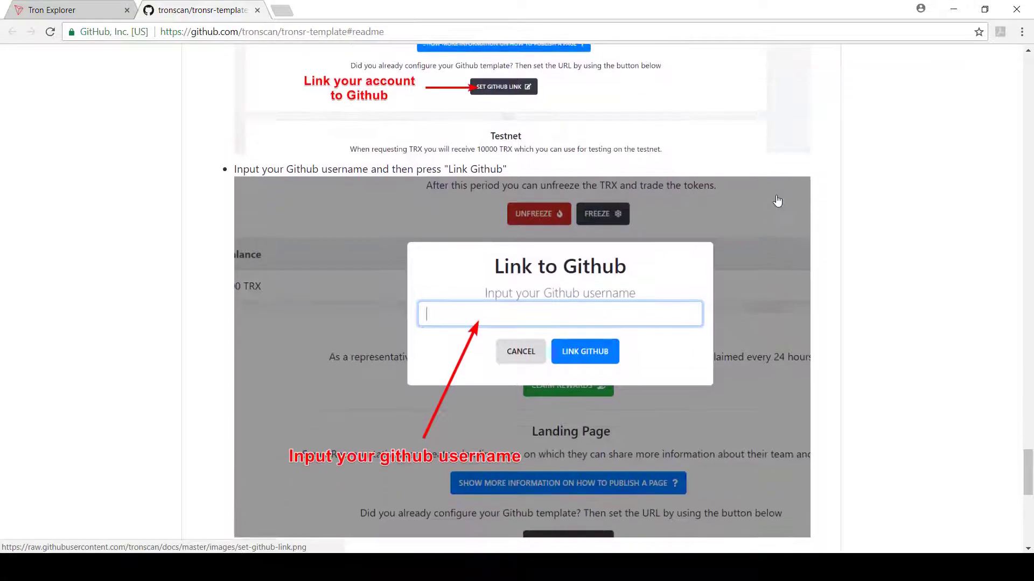
{"action": "scroll", "coordinate": [777, 200], "scroll_direction": "down", "scroll_amount": 7}
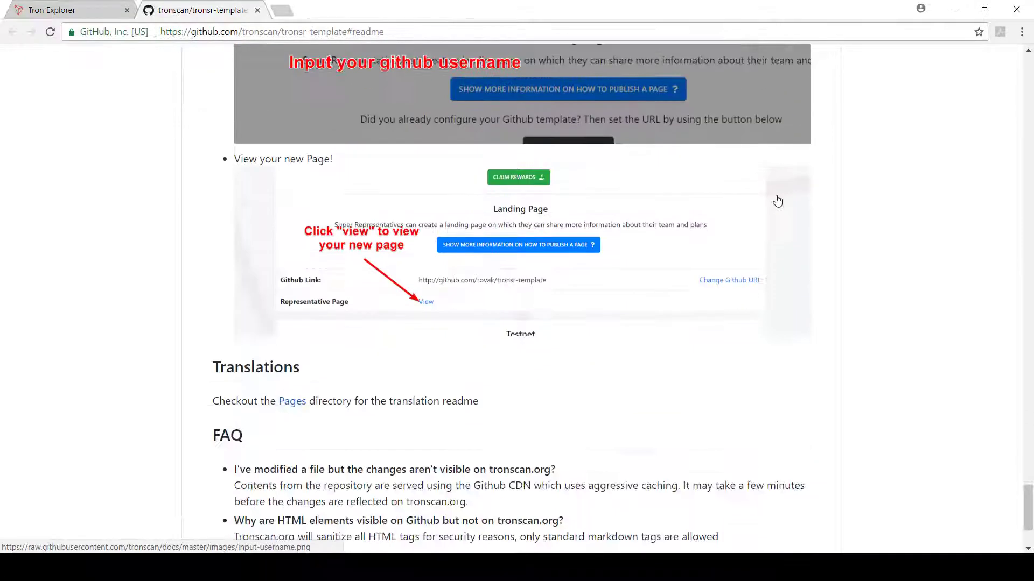
{"action": "scroll", "coordinate": [777, 201], "scroll_direction": "down", "scroll_amount": 3}
{"action": "scroll", "coordinate": [778, 200], "scroll_direction": "up", "scroll_amount": 20}
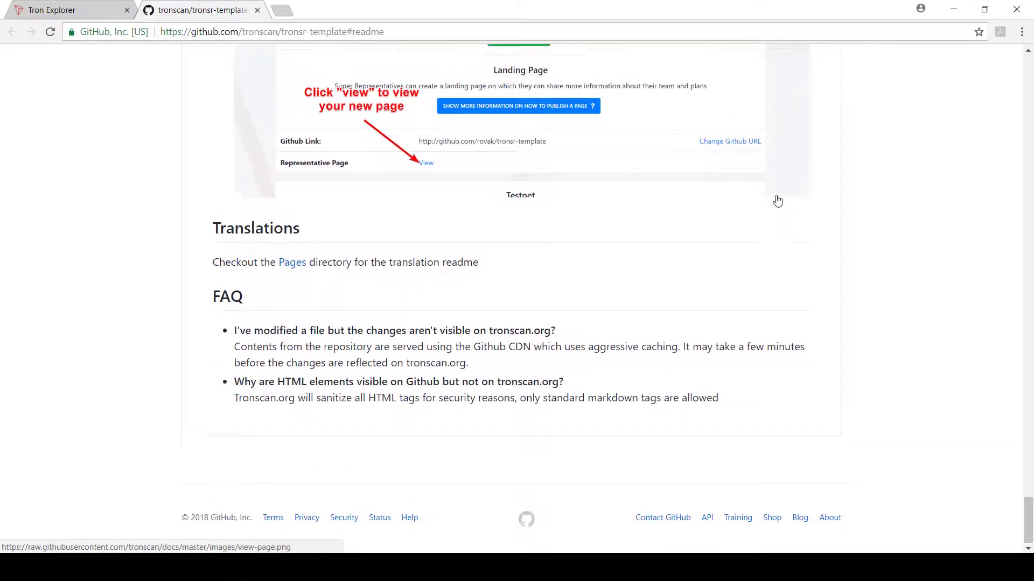
{"action": "scroll", "coordinate": [778, 200], "scroll_direction": "up", "scroll_amount": 20}
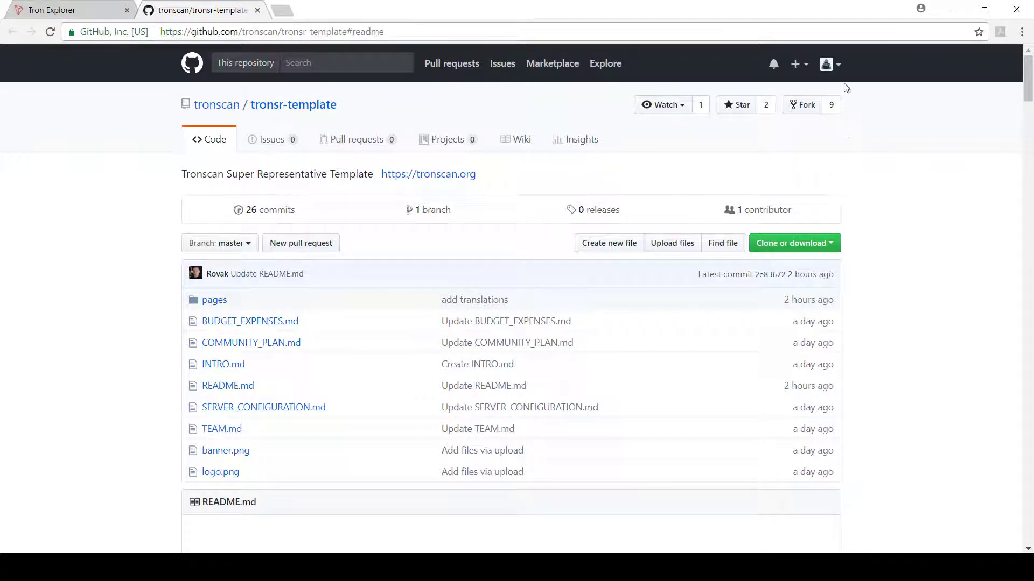
- Go from your GitHub profile to your tronsr-template fork and open INTRO.md
{"action": "left_click", "coordinate": [838, 65]}
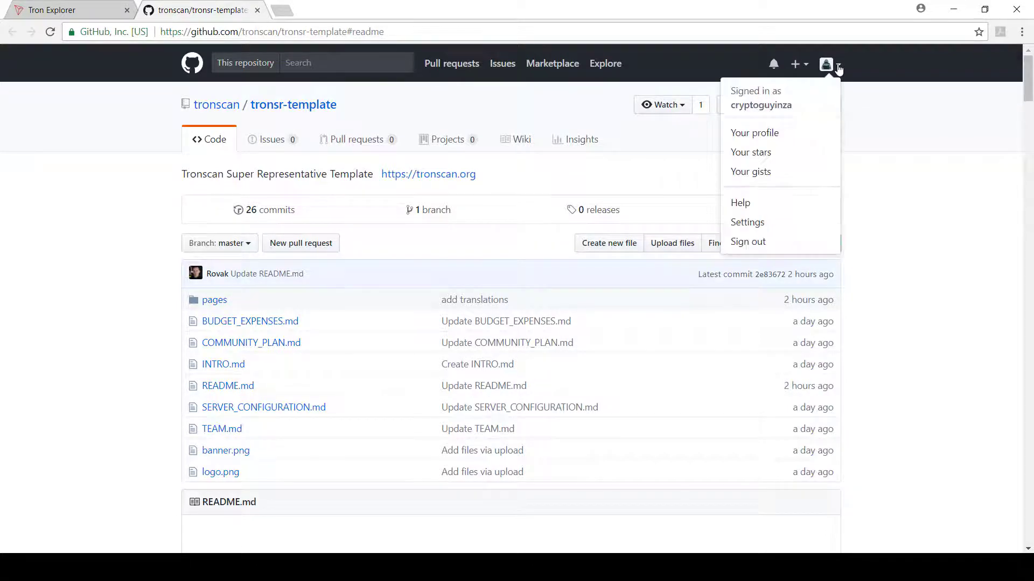
{"action": "left_click", "coordinate": [784, 140]}
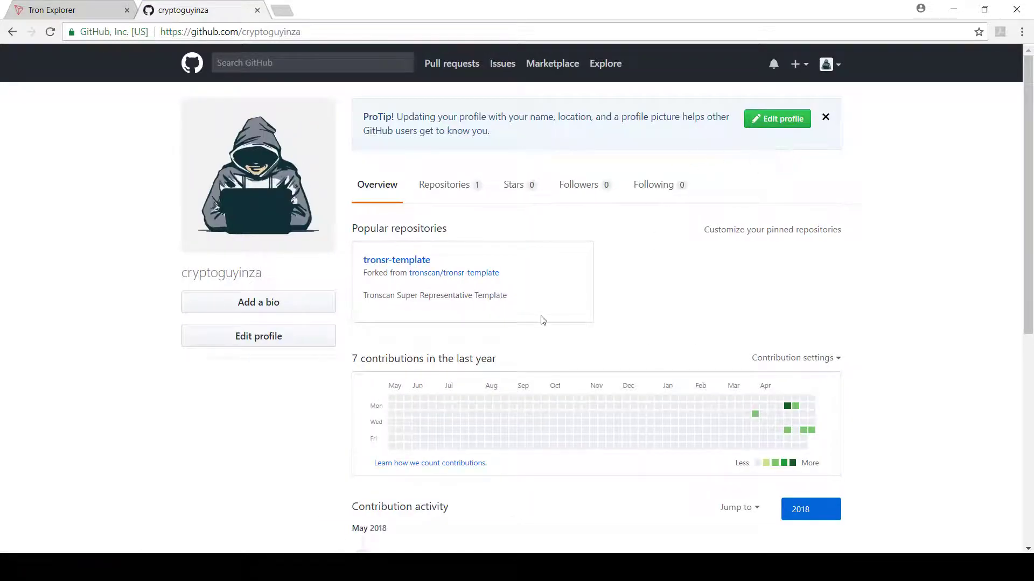
{"action": "left_click", "coordinate": [379, 263]}
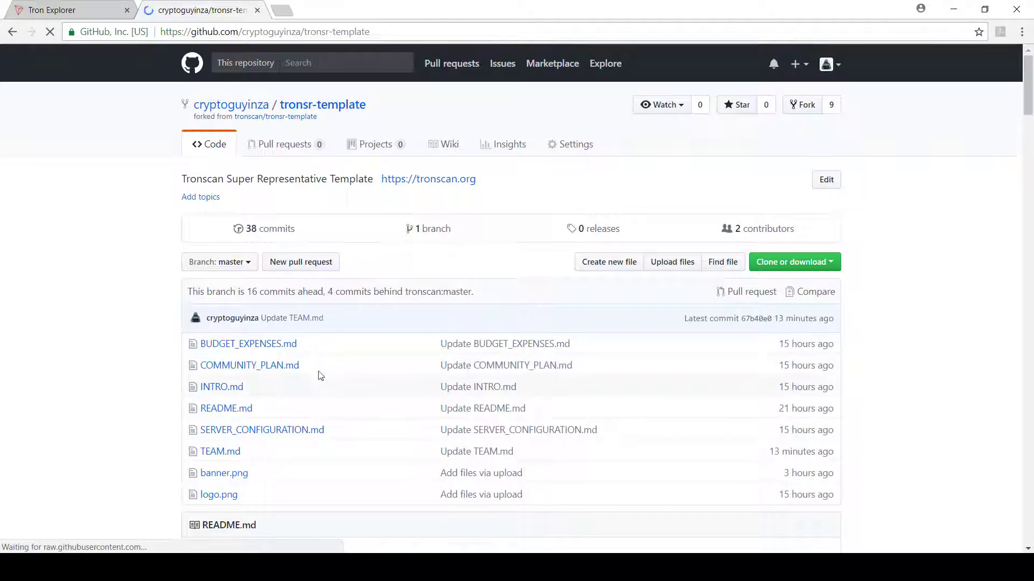
{"action": "scroll", "coordinate": [372, 341], "scroll_direction": "down", "scroll_amount": 2}
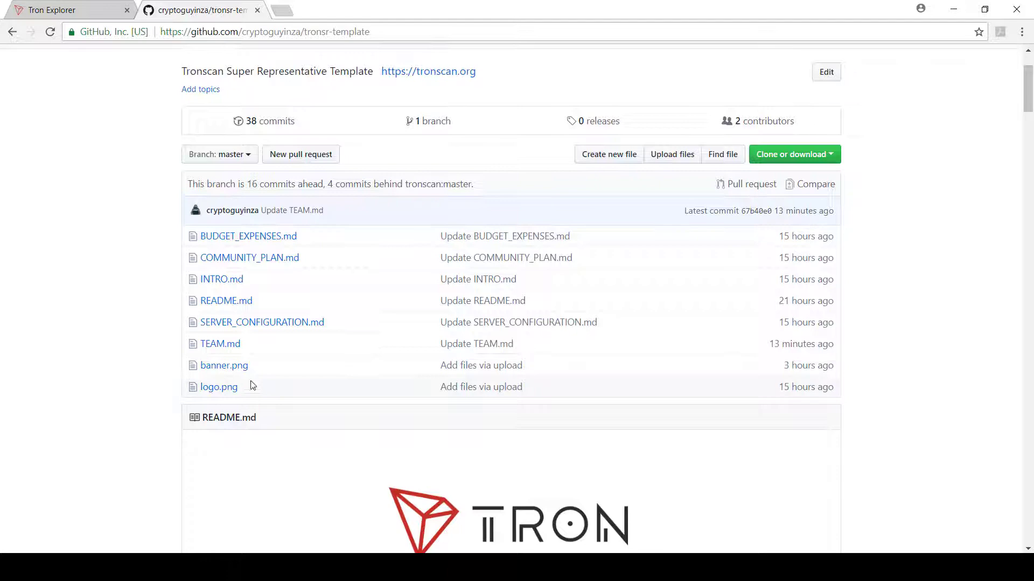
{"action": "left_click", "coordinate": [224, 284]}
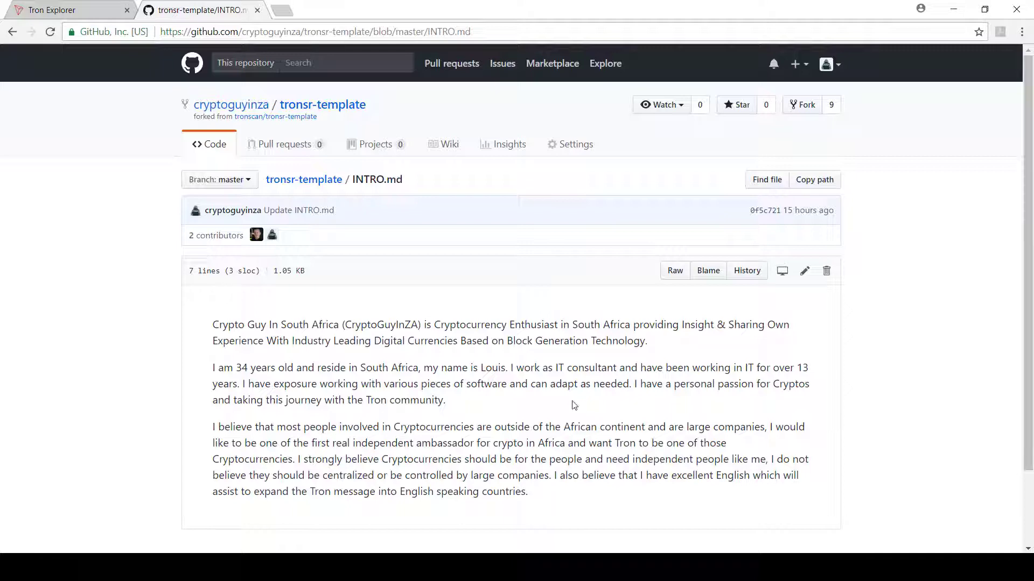
- End INTRO.md's last sentence with an exclamation mark and commit the change to master
{"action": "left_click", "coordinate": [806, 278]}
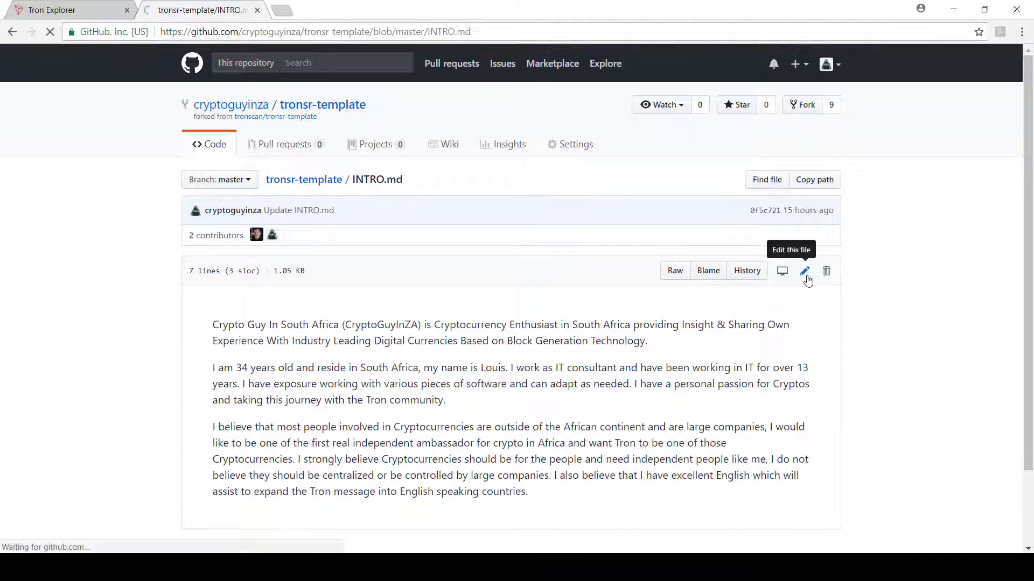
{"action": "left_click", "coordinate": [487, 387]}
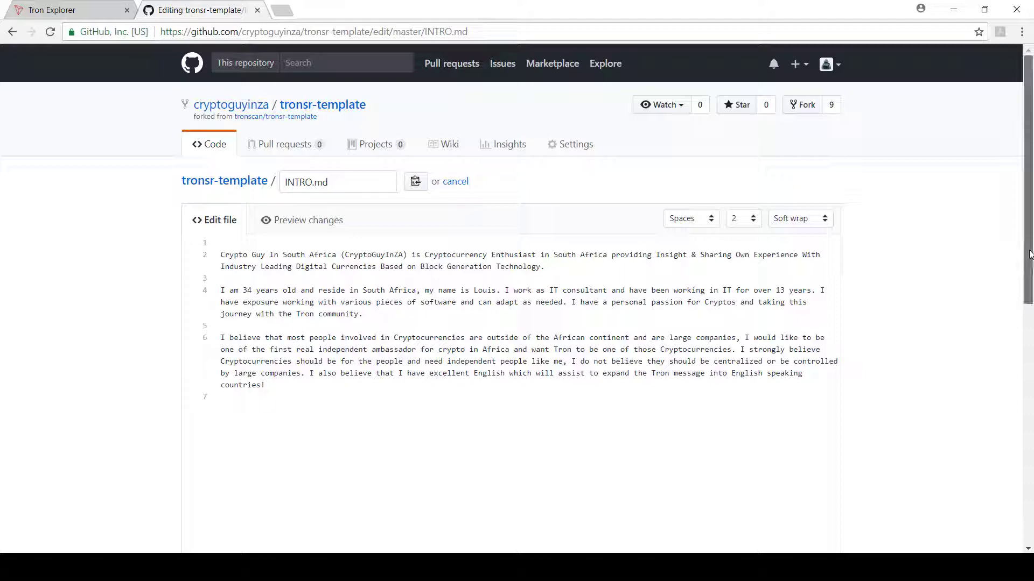
{"action": "left_click", "coordinate": [1027, 454]}
{"action": "scroll", "coordinate": [700, 463], "scroll_direction": "down", "scroll_amount": 1}
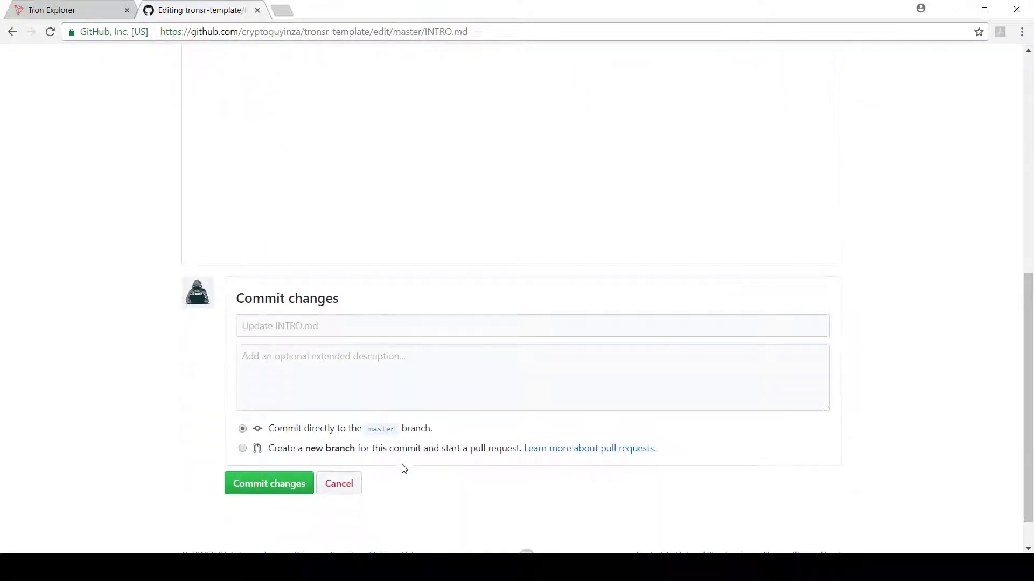
{"action": "left_click", "coordinate": [296, 494]}
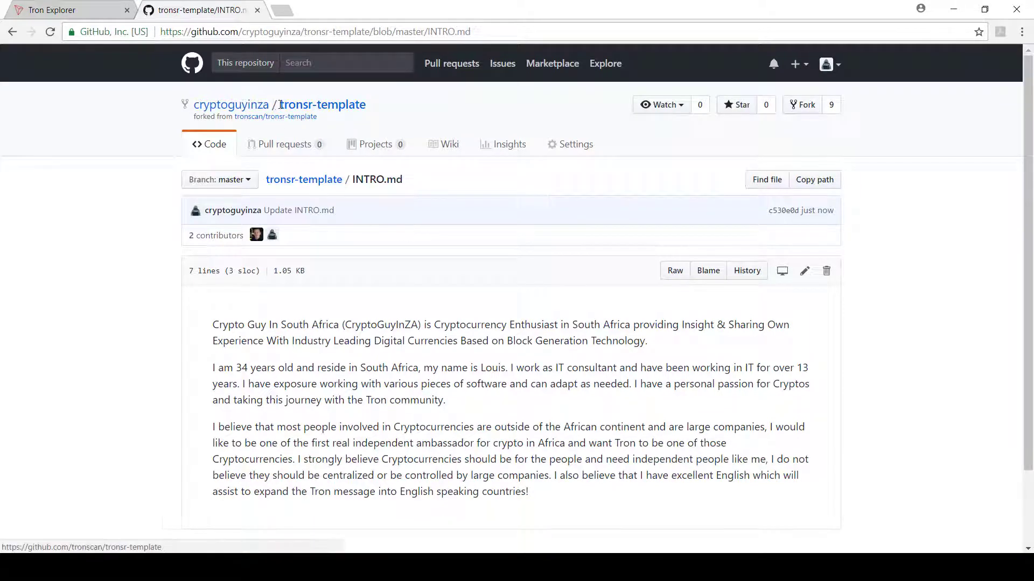
{"action": "left_click", "coordinate": [301, 107]}
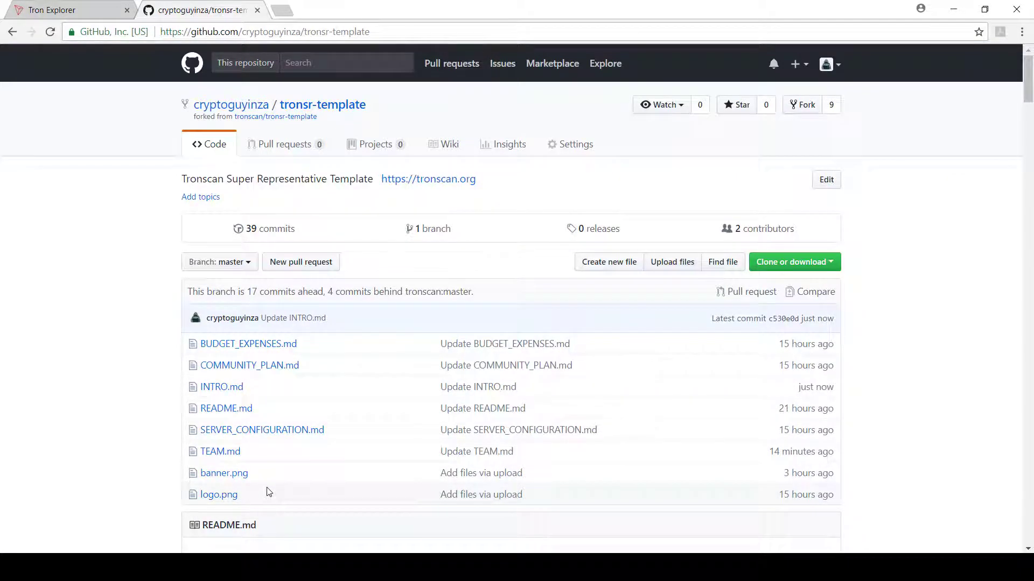
- Link your GitHub username to the Tronscan account via SET GITHUB LINK and confirm
{"action": "left_click", "coordinate": [89, 14]}
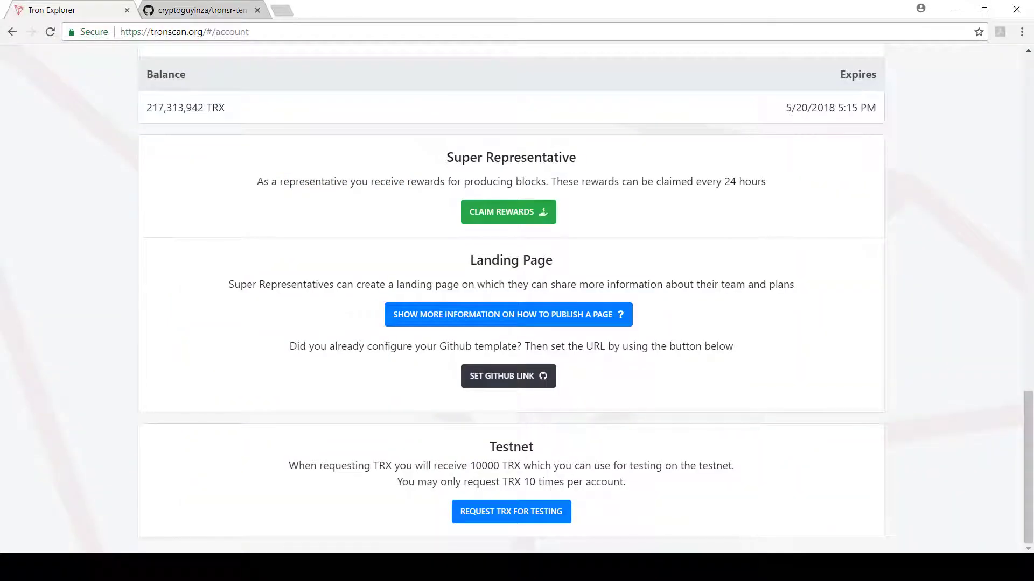
{"action": "left_click", "coordinate": [539, 385]}
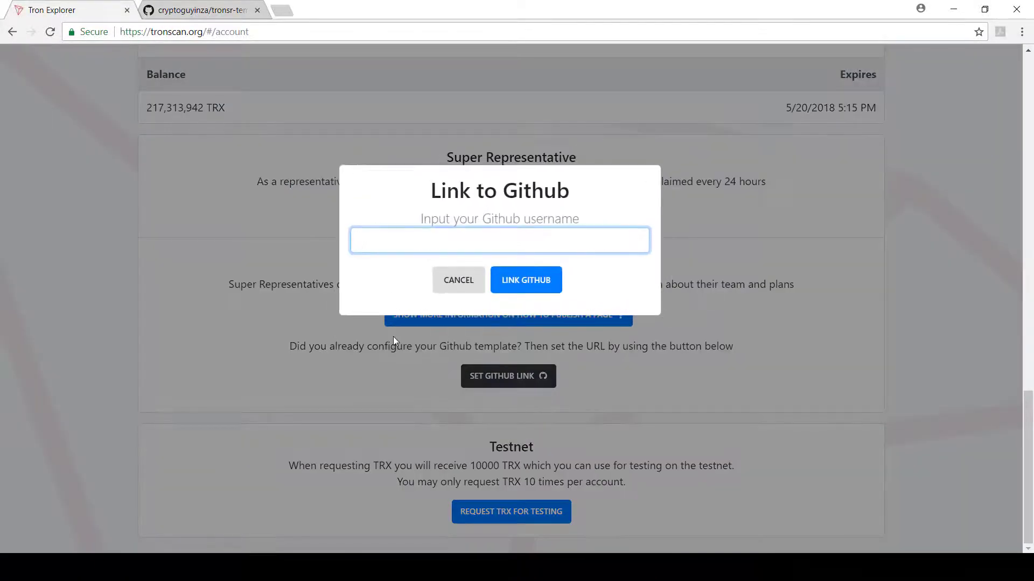
{"action": "type", "text": "cryptoguyinza"}
{"action": "left_click", "coordinate": [525, 282]}
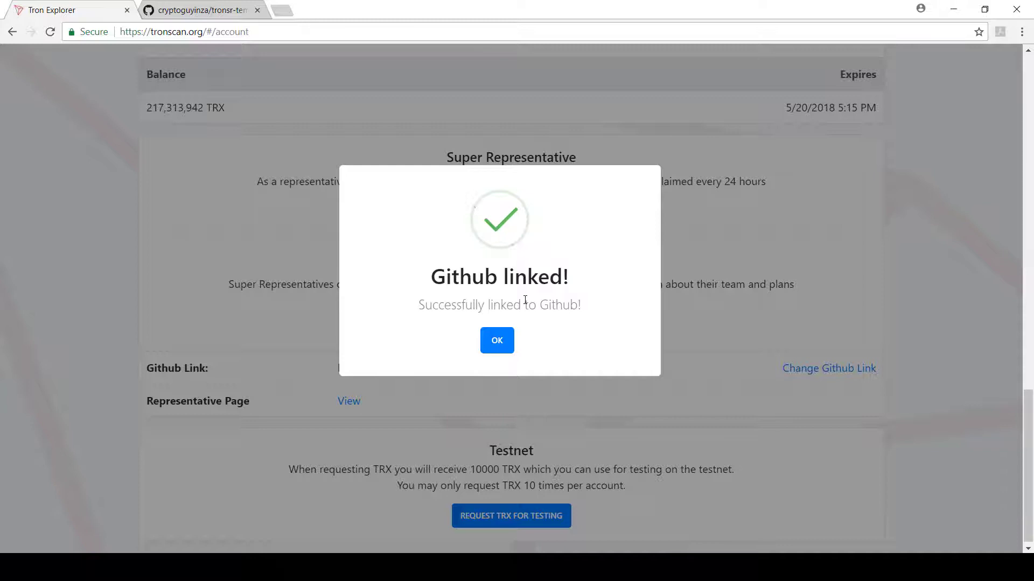
{"action": "left_click", "coordinate": [496, 343]}
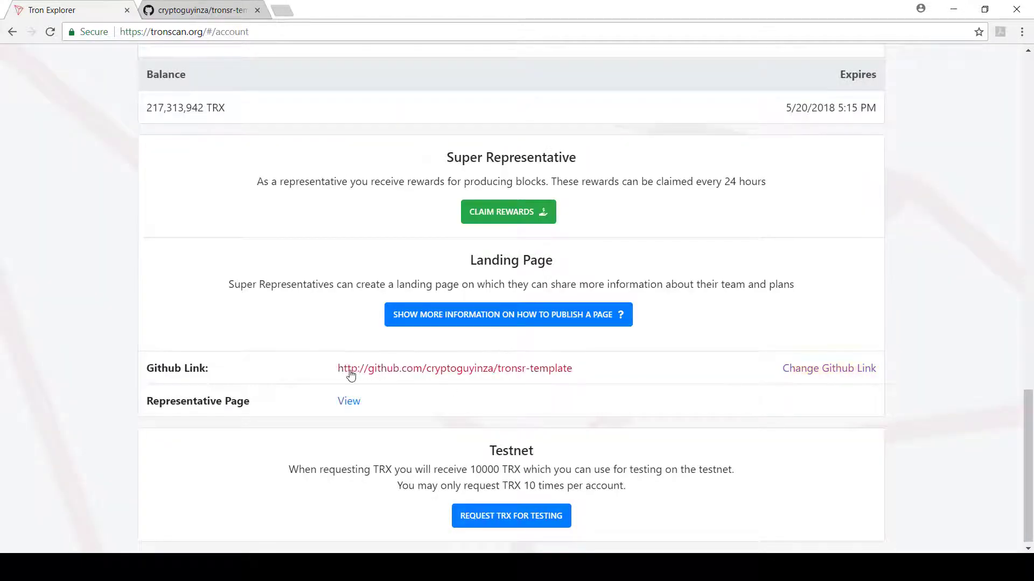
- Open the linked tronsr-template repository in a new tab, then close the extra tab
{"action": "right_click", "coordinate": [491, 377]}
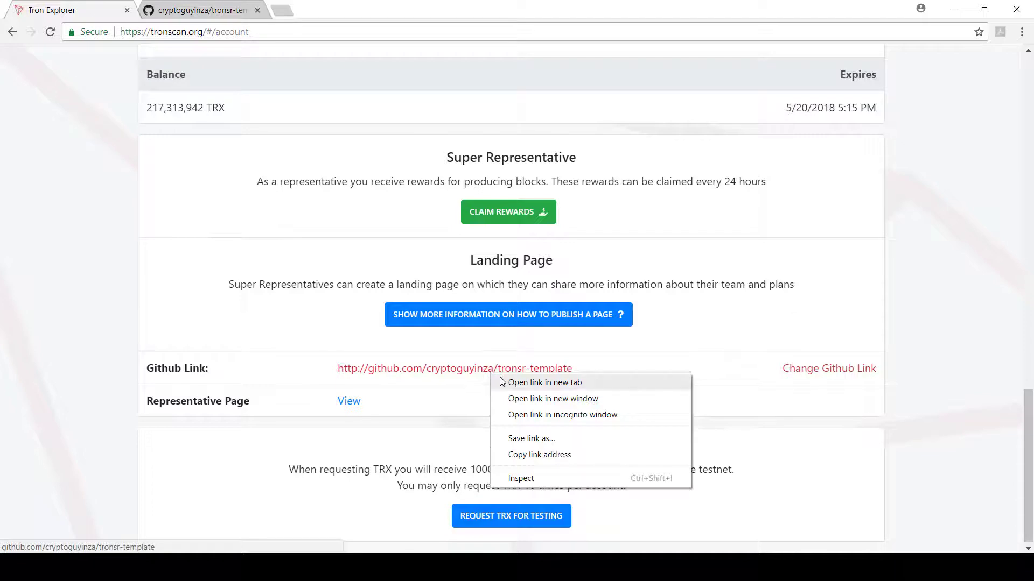
{"action": "left_click", "coordinate": [503, 383]}
{"action": "left_click", "coordinate": [321, 13]}
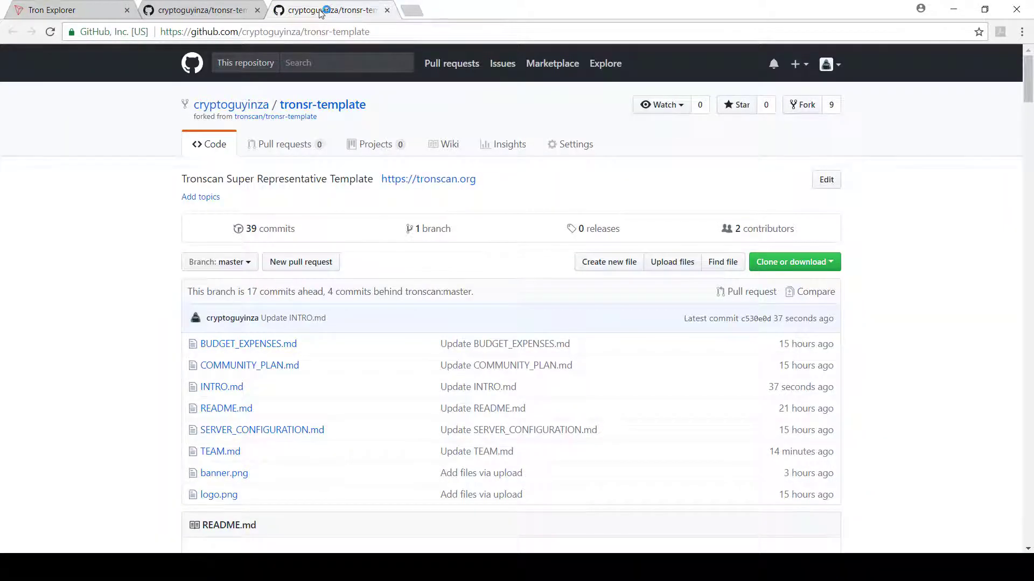
{"action": "left_click", "coordinate": [387, 10]}
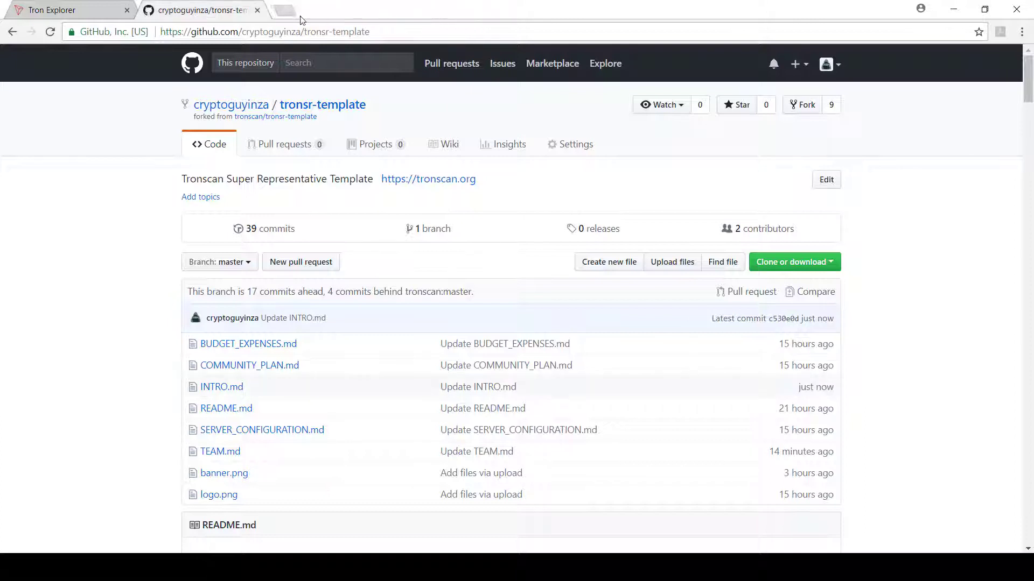
- Open the account's representative page link in a new tab
{"action": "left_click", "coordinate": [79, 7]}
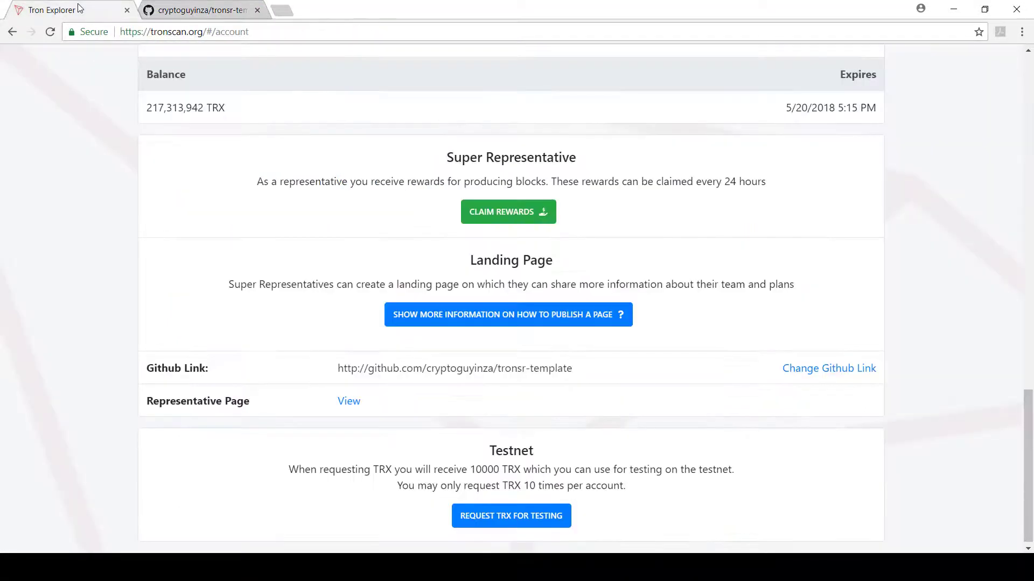
{"action": "right_click", "coordinate": [354, 405]}
{"action": "left_click", "coordinate": [377, 407]}
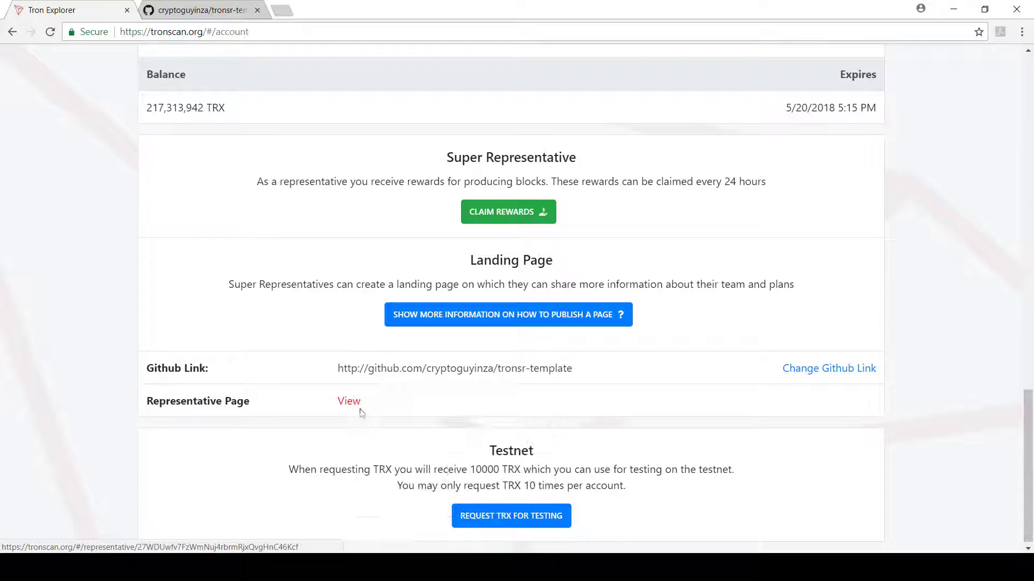
{"action": "left_click", "coordinate": [303, 6]}
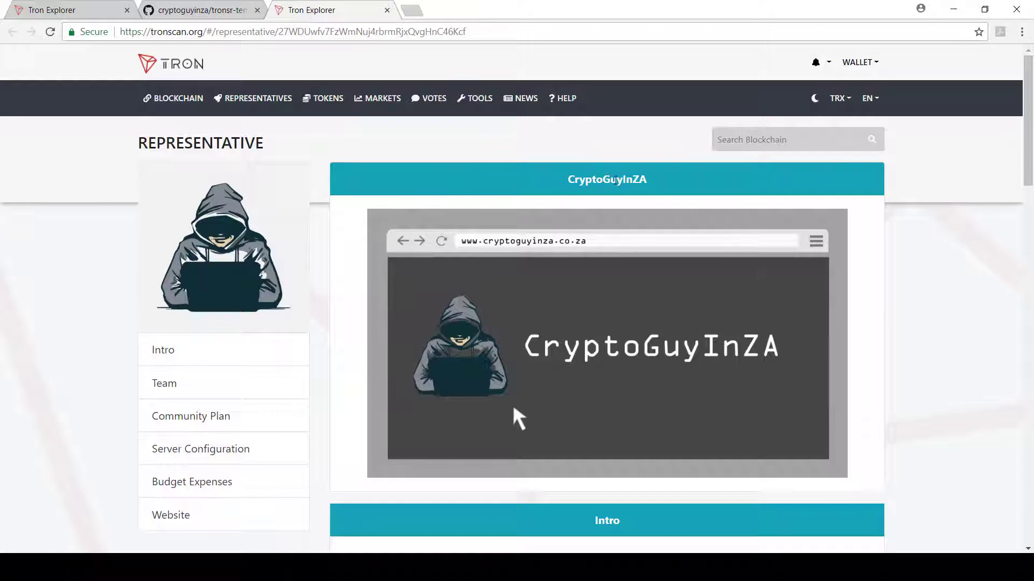
- Scroll through the representative page sections, checking the Intro ends with 'countries!'
{"action": "scroll", "coordinate": [615, 180], "scroll_direction": "down", "scroll_amount": 3}
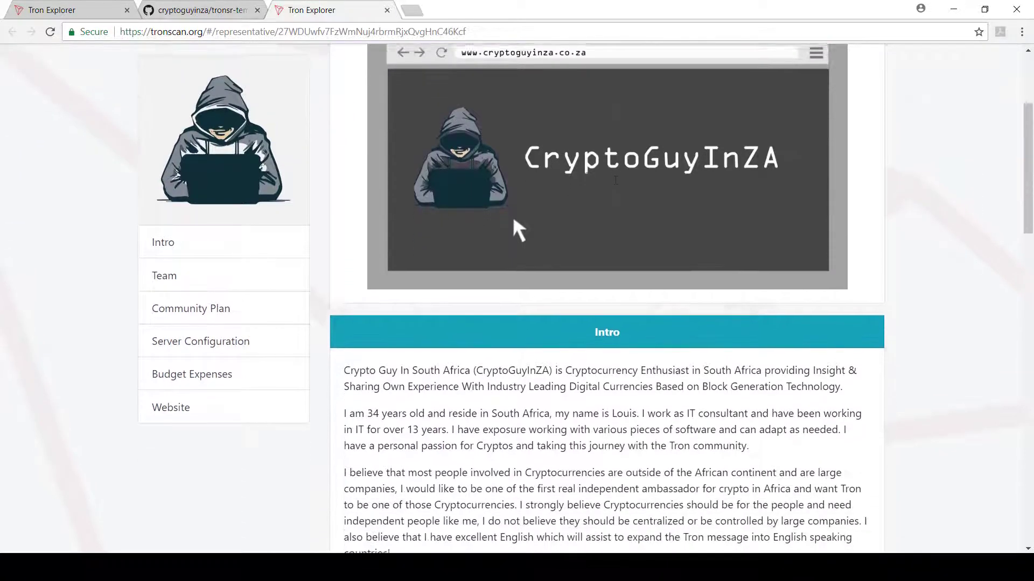
{"action": "scroll", "coordinate": [615, 180], "scroll_direction": "down", "scroll_amount": 3}
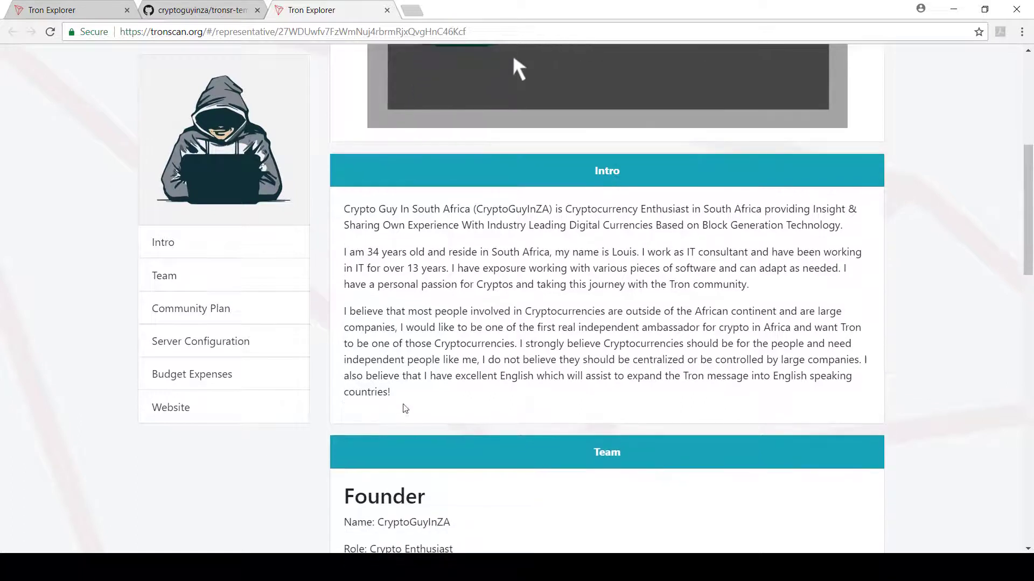
{"action": "left_click_drag", "start_coordinate": [397, 397], "coordinate": [383, 393]}
{"action": "scroll", "coordinate": [381, 393], "scroll_direction": "down", "scroll_amount": 4}
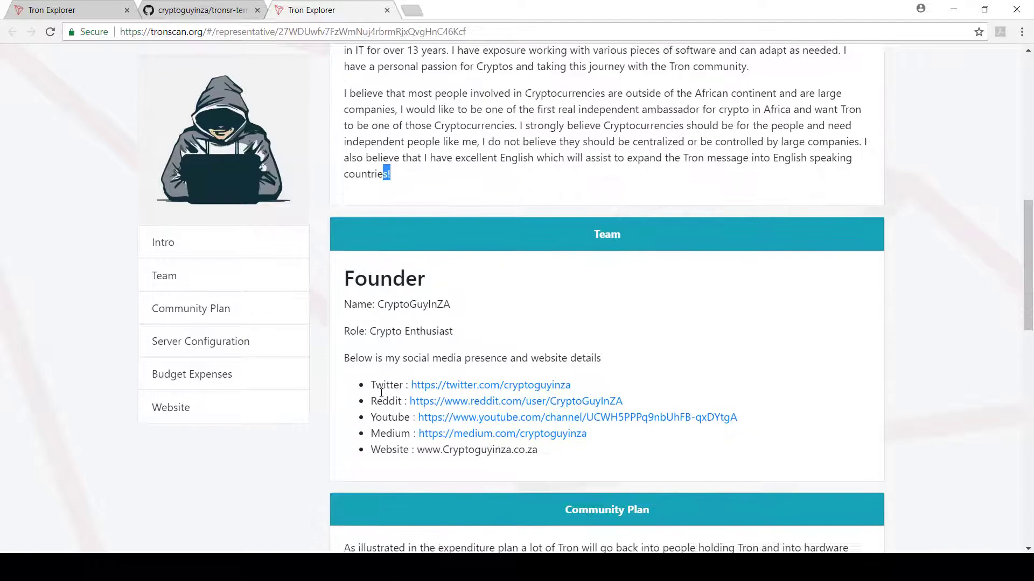
{"action": "scroll", "coordinate": [381, 393], "scroll_direction": "down", "scroll_amount": 6}
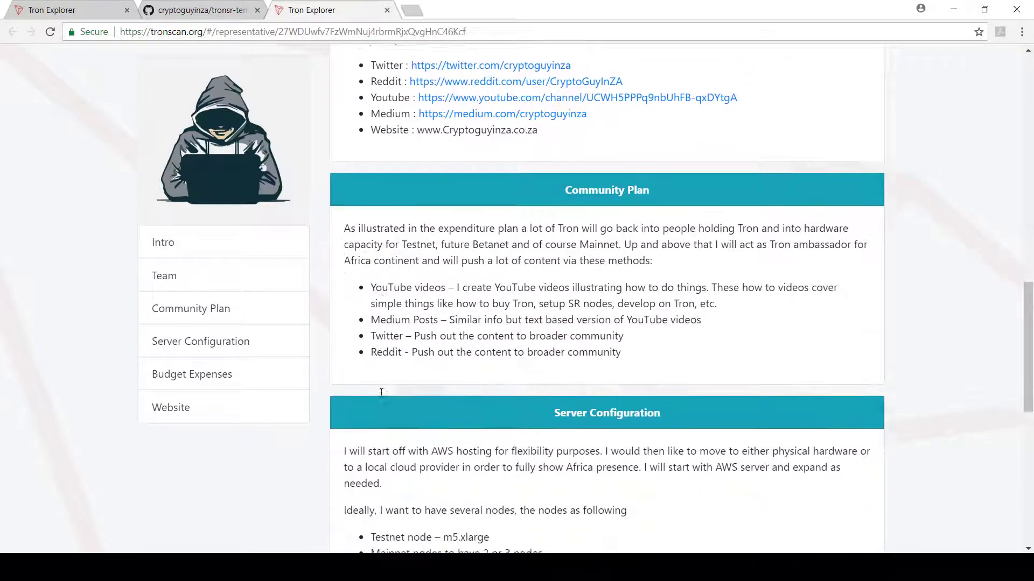
{"action": "scroll", "coordinate": [381, 393], "scroll_direction": "down", "scroll_amount": 6}
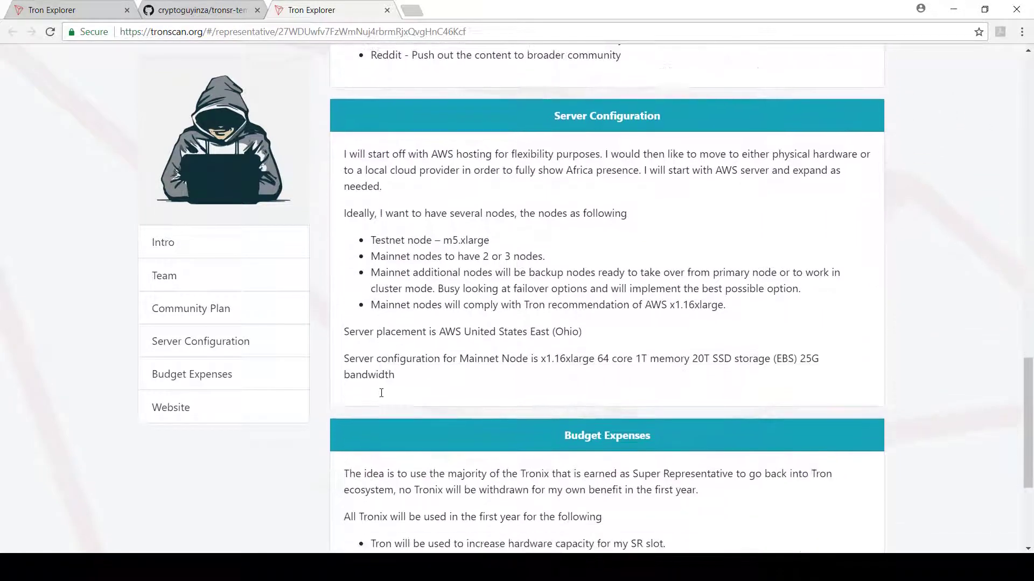
{"action": "scroll", "coordinate": [381, 393], "scroll_direction": "down", "scroll_amount": 2}
{"action": "scroll", "coordinate": [382, 393], "scroll_direction": "up", "scroll_amount": 20}
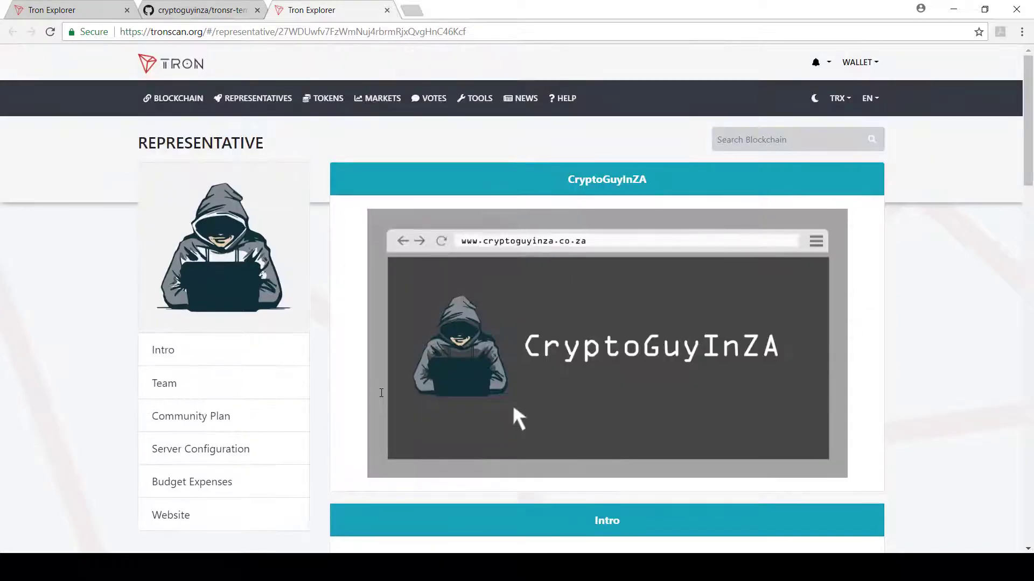
- Go to the Votes ranking and open the row 2 representative's team page
{"action": "left_click", "coordinate": [80, 12]}
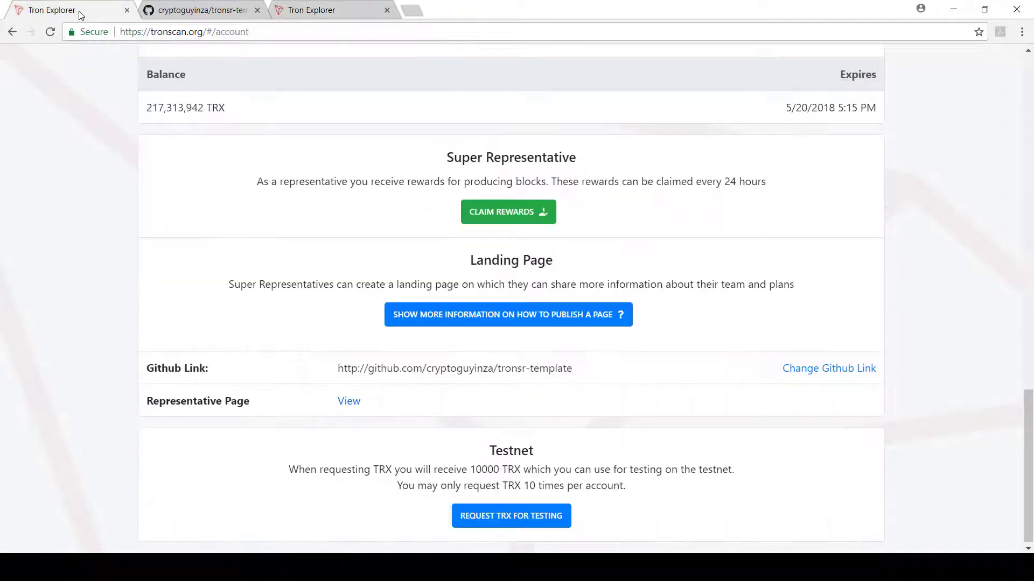
{"action": "scroll", "coordinate": [311, 268], "scroll_direction": "up", "scroll_amount": 20}
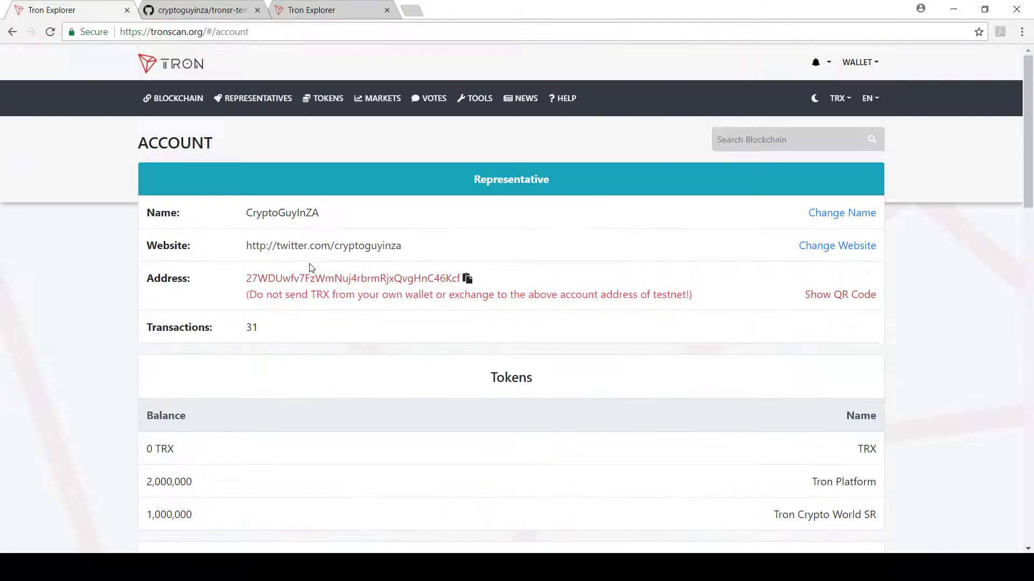
{"action": "left_click", "coordinate": [434, 99]}
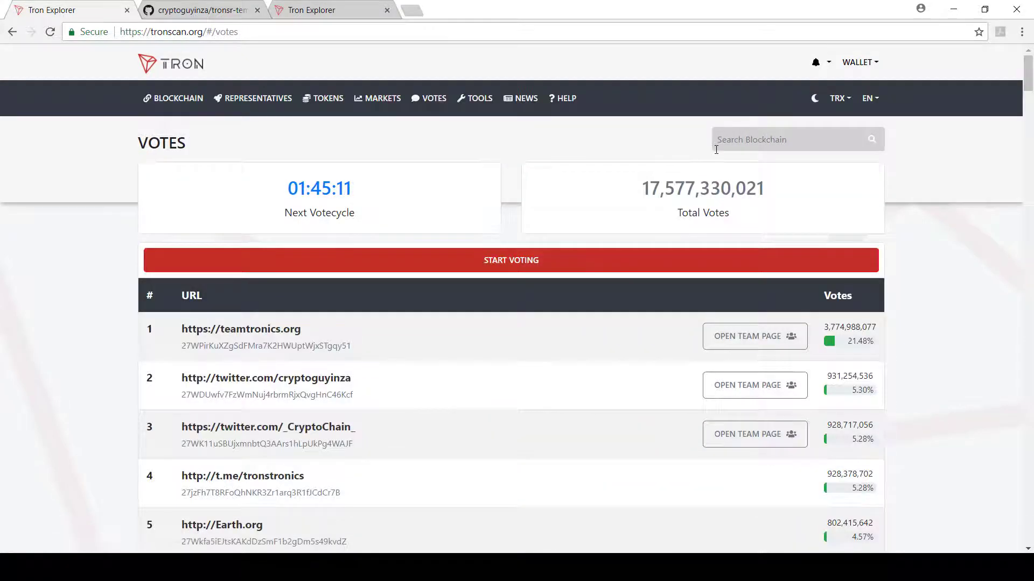
{"action": "left_click", "coordinate": [760, 397]}
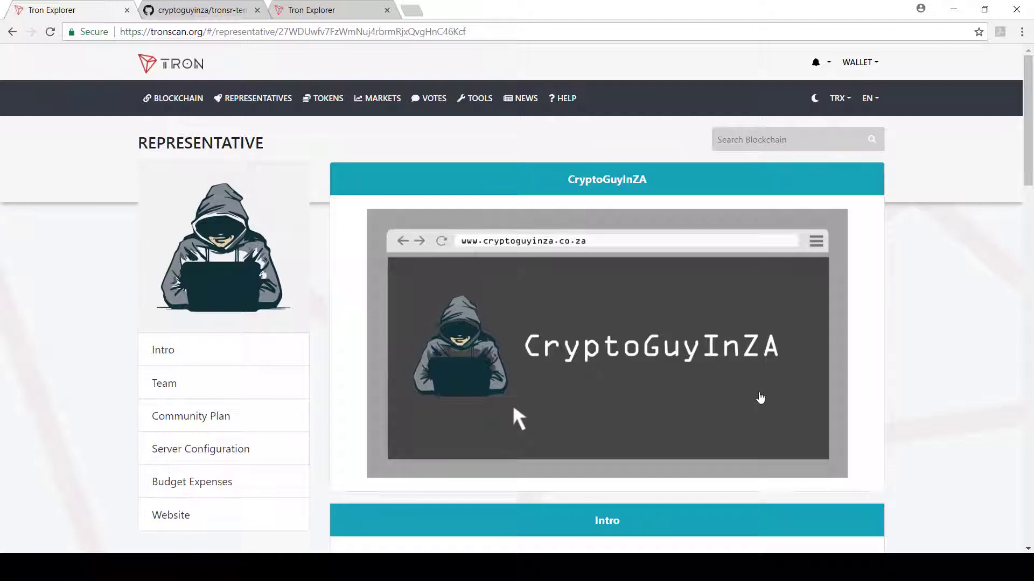
- Scroll through the Intro, Team, Community Plan and Budget sections and back up
{"action": "scroll", "coordinate": [760, 397], "scroll_direction": "down", "scroll_amount": 8}
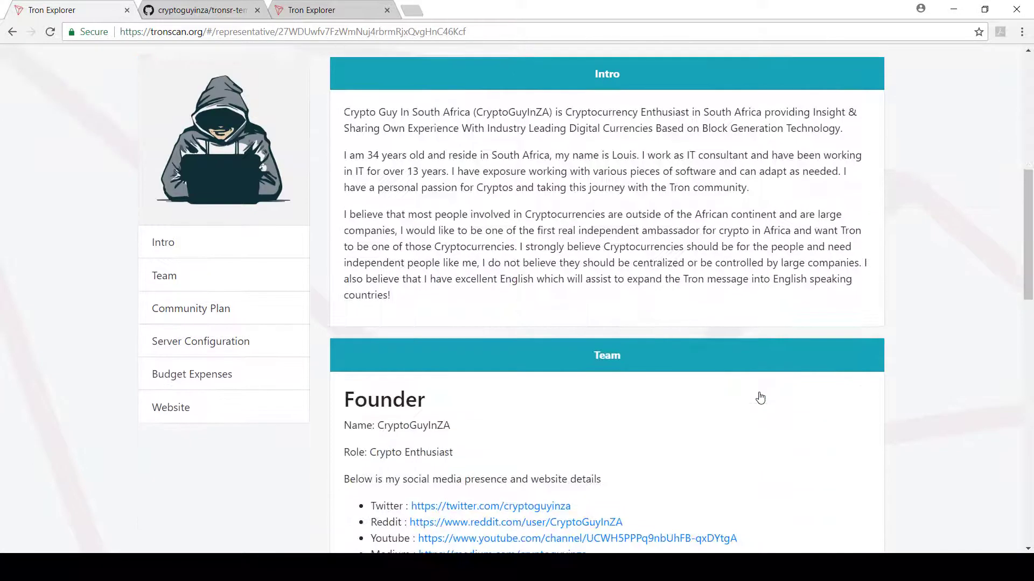
{"action": "scroll", "coordinate": [760, 397], "scroll_direction": "down", "scroll_amount": 8}
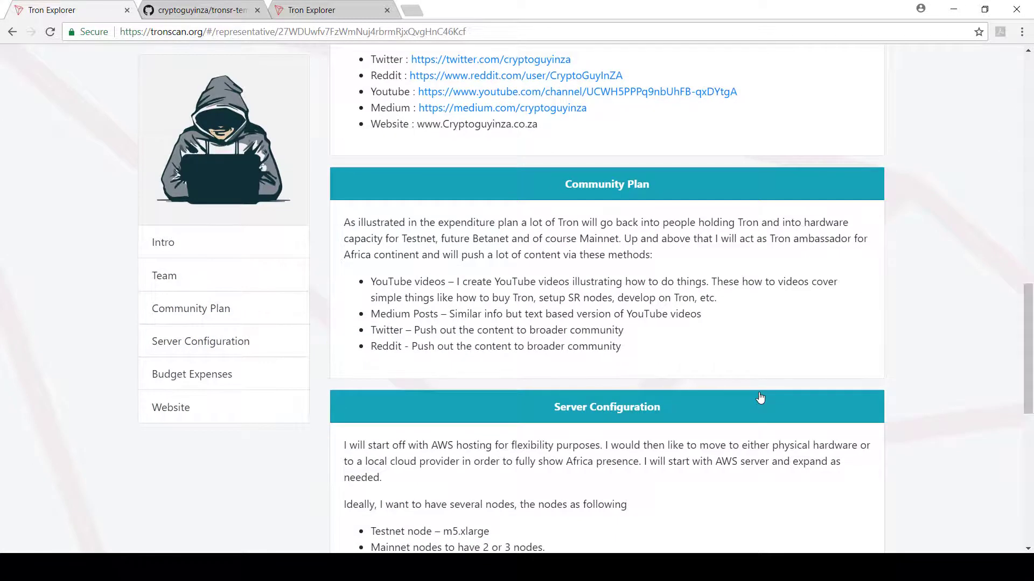
{"action": "scroll", "coordinate": [759, 397], "scroll_direction": "down", "scroll_amount": 8}
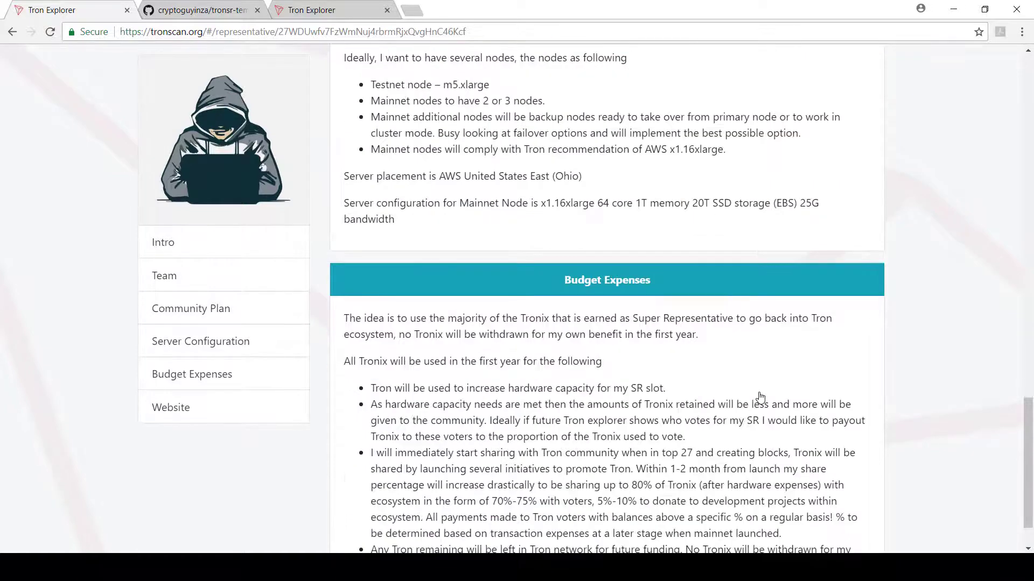
{"action": "scroll", "coordinate": [759, 397], "scroll_direction": "down", "scroll_amount": 1}
{"action": "scroll", "coordinate": [760, 398], "scroll_direction": "up", "scroll_amount": 16}
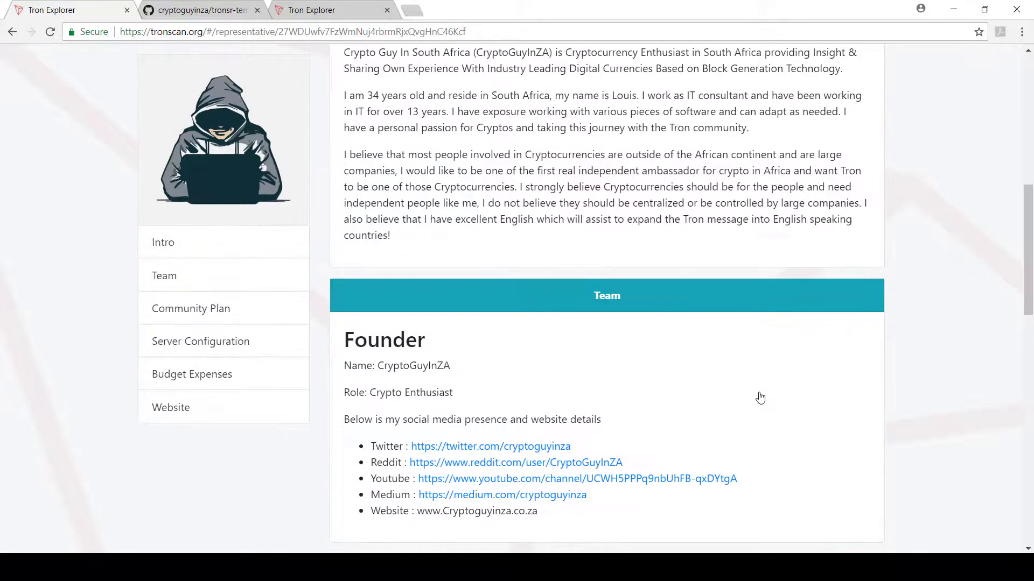
{"action": "scroll", "coordinate": [760, 398], "scroll_direction": "up", "scroll_amount": 8}
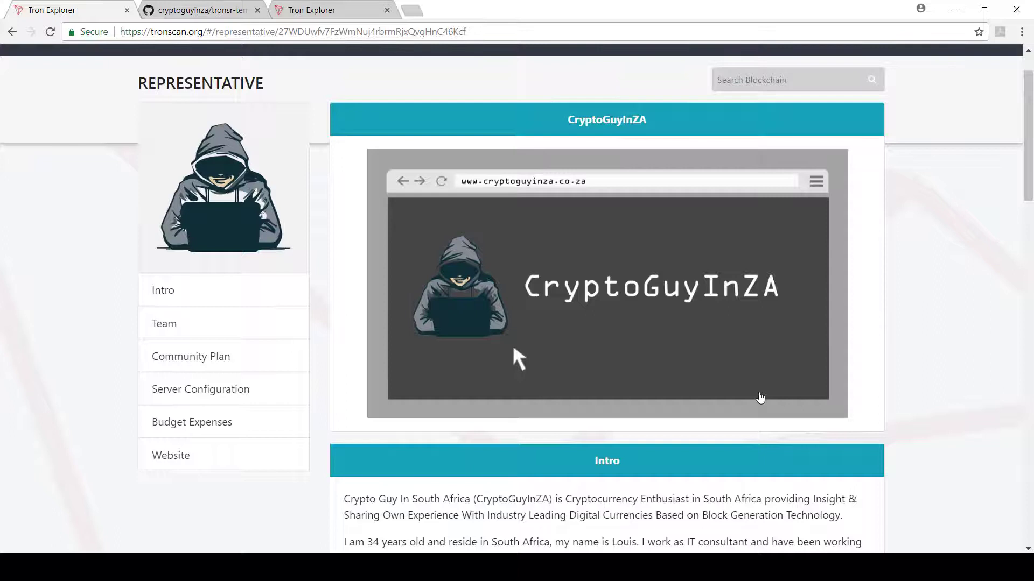
{"action": "scroll", "coordinate": [760, 397], "scroll_direction": "up", "scroll_amount": 1}
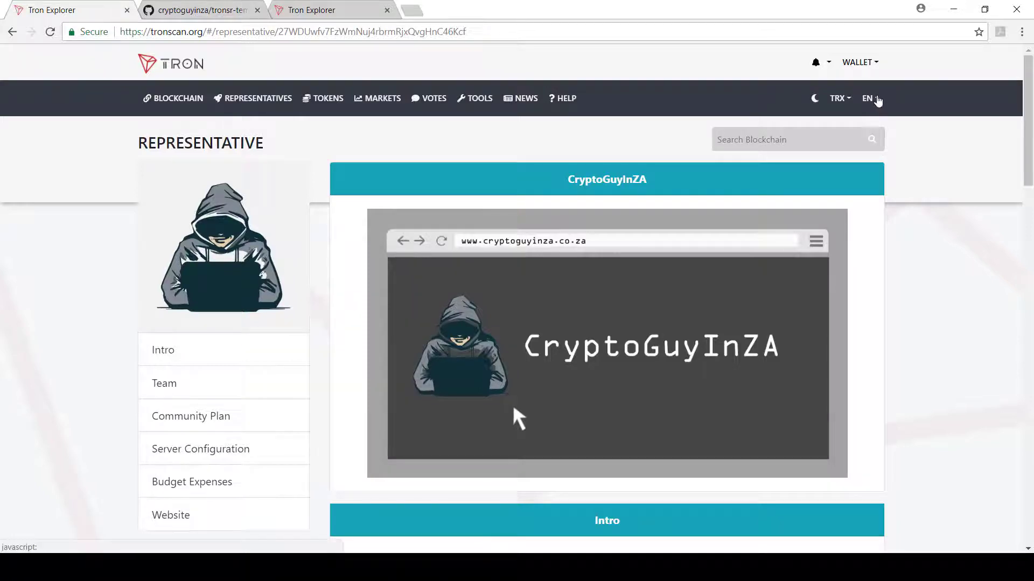
- Change the Tronscan site language from EN to 한국어 (Korean)
{"action": "left_click", "coordinate": [877, 100]}
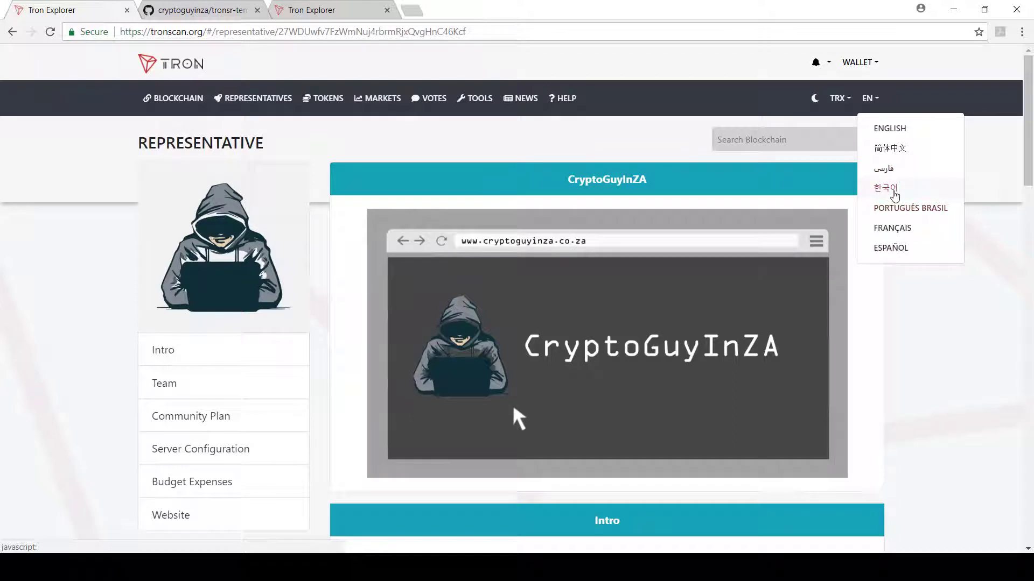
{"action": "left_click", "coordinate": [893, 192]}
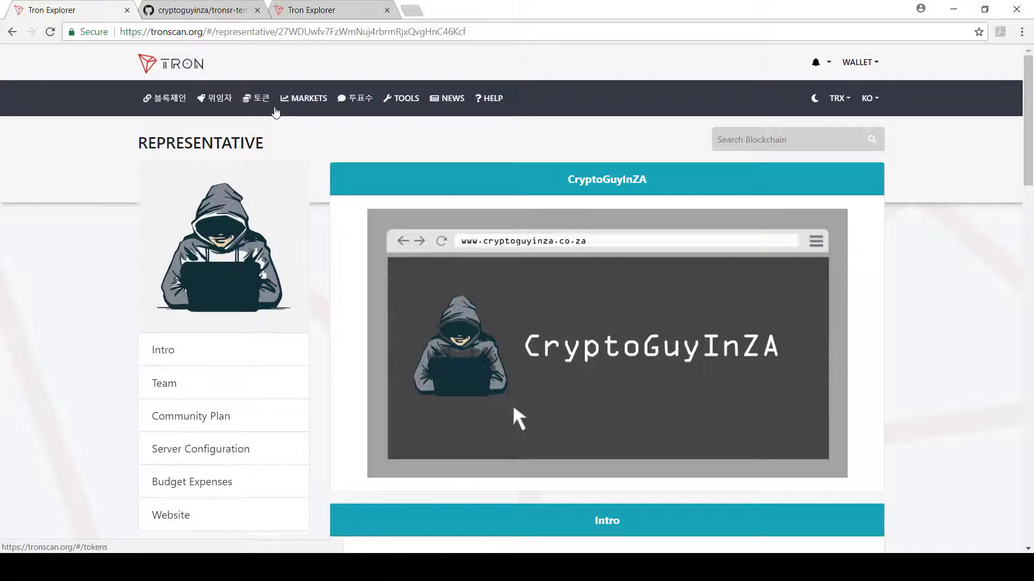
- From the fork, reach the original tronscan/tronsr-template repository and open its pages folder
{"action": "left_click", "coordinate": [206, 9]}
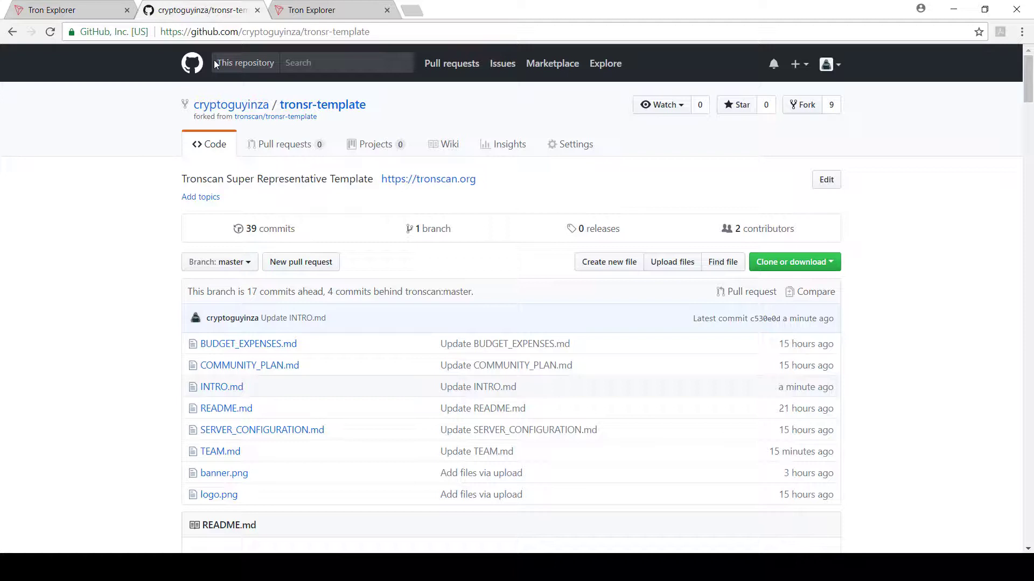
{"action": "left_click", "coordinate": [253, 106]}
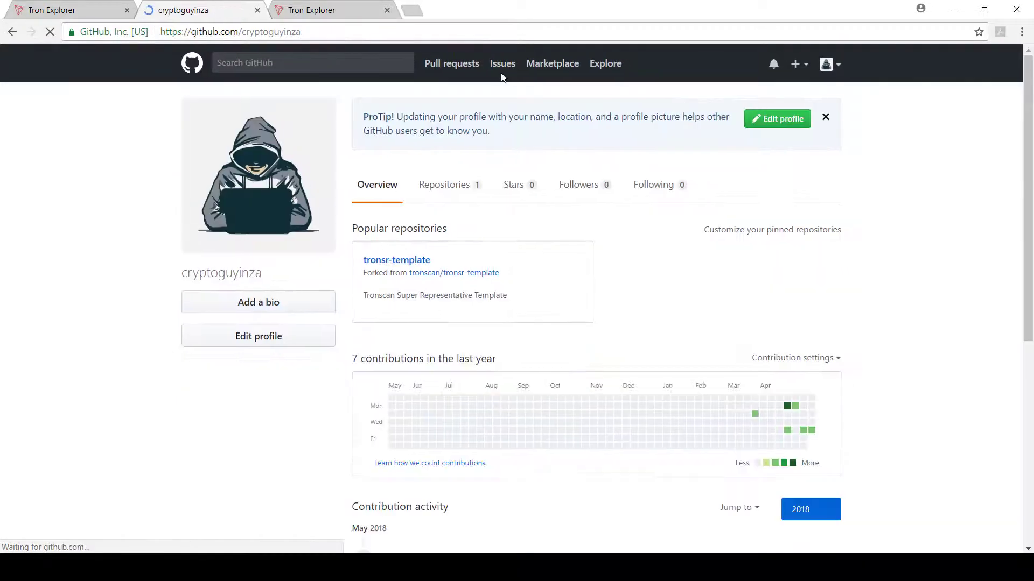
{"action": "left_click", "coordinate": [466, 274]}
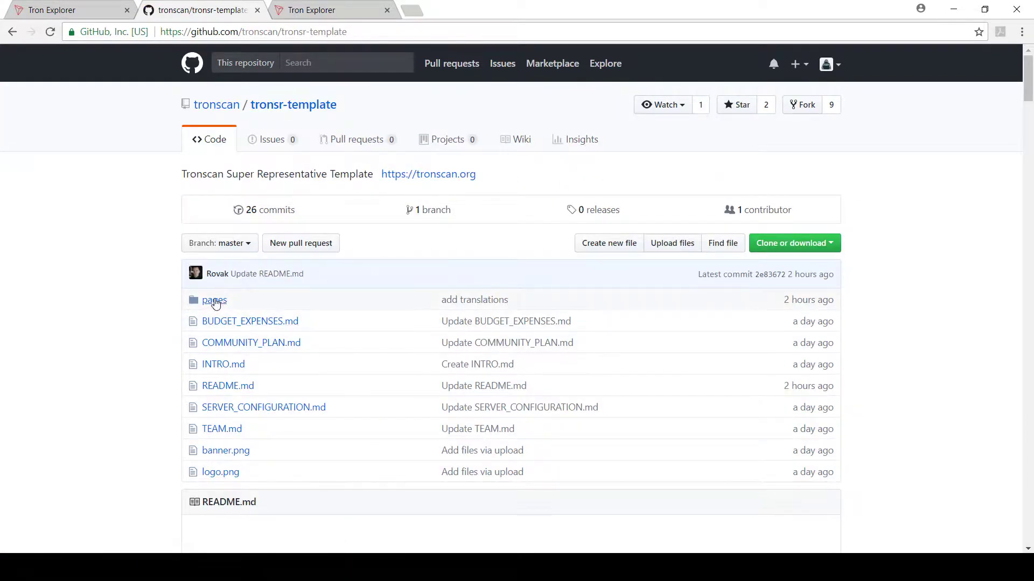
{"action": "left_click", "coordinate": [213, 300]}
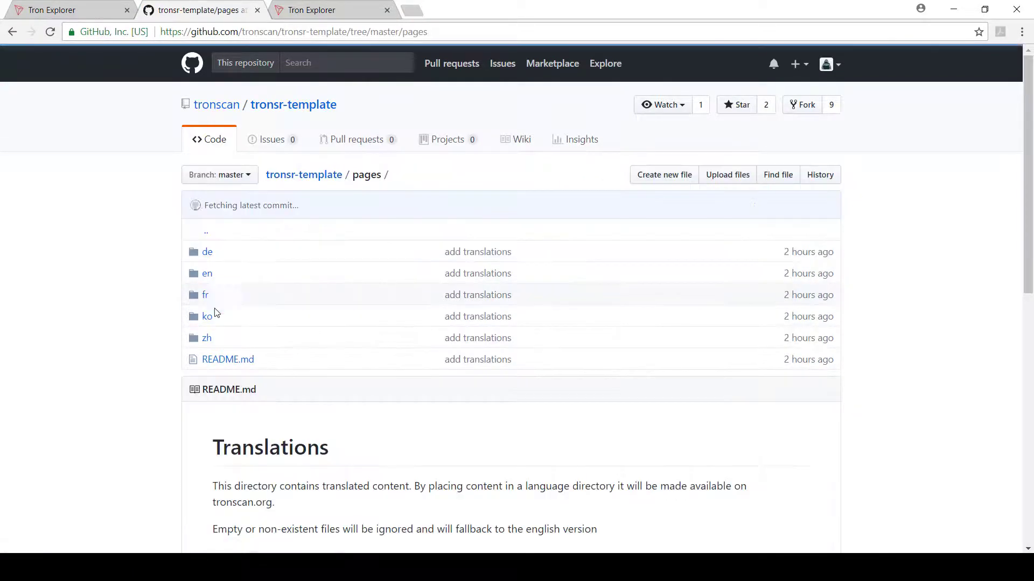